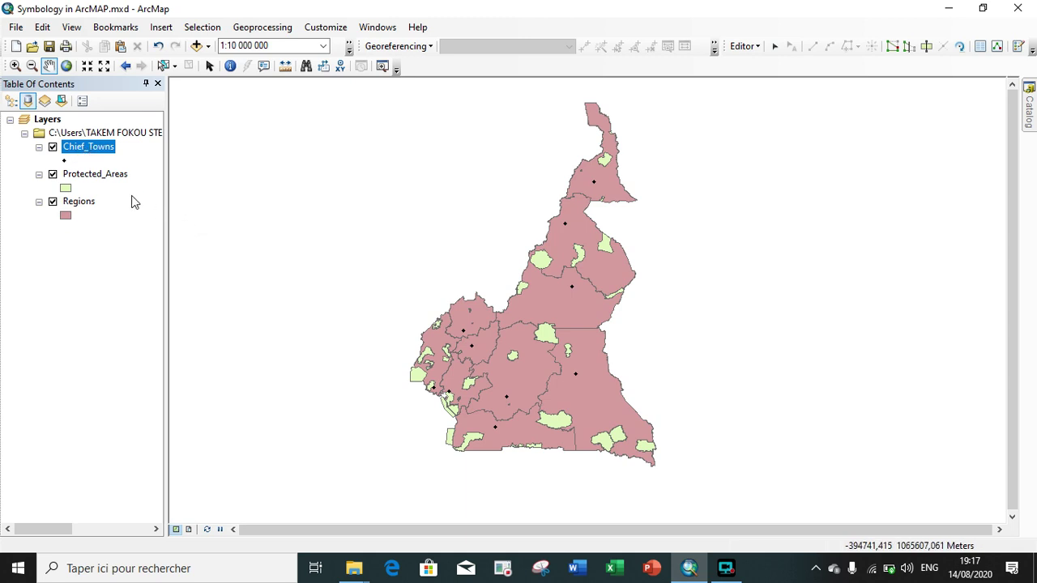
Examine the Name field in the attribute table of the Chief_Towns layer and close the table.
right_click(92, 154)
click(152, 192)
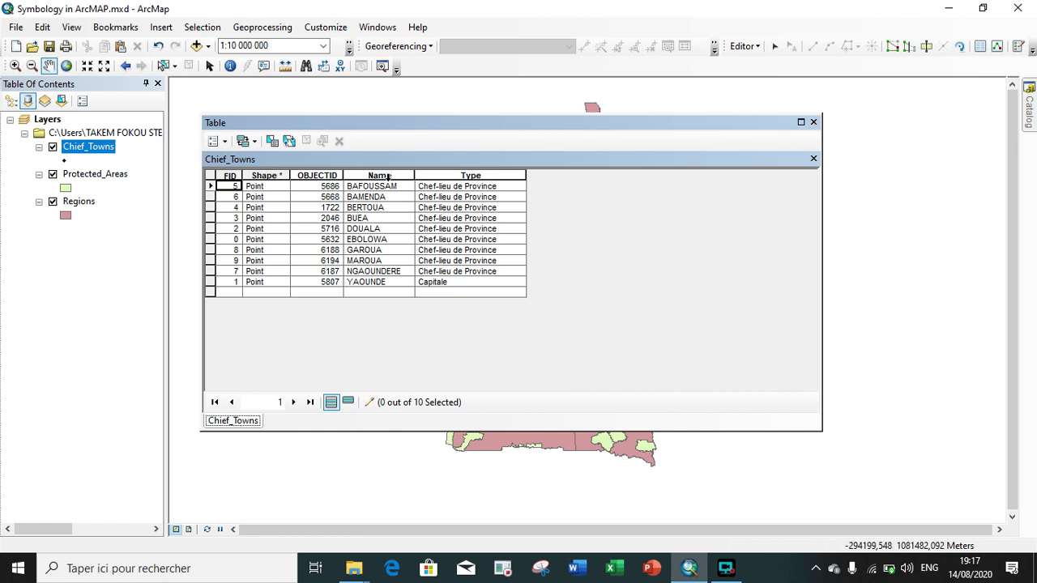
click(387, 176)
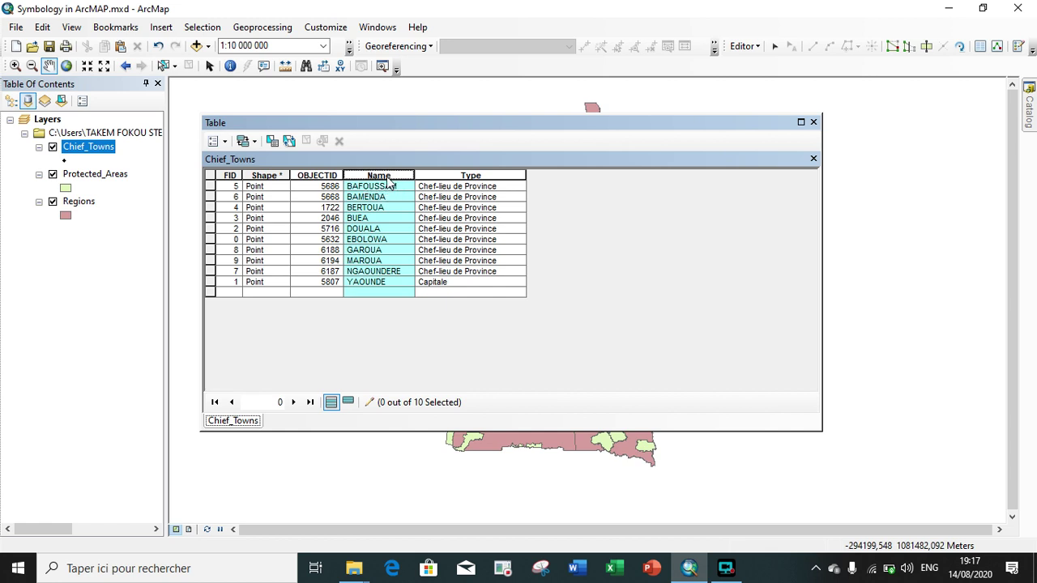
click(815, 123)
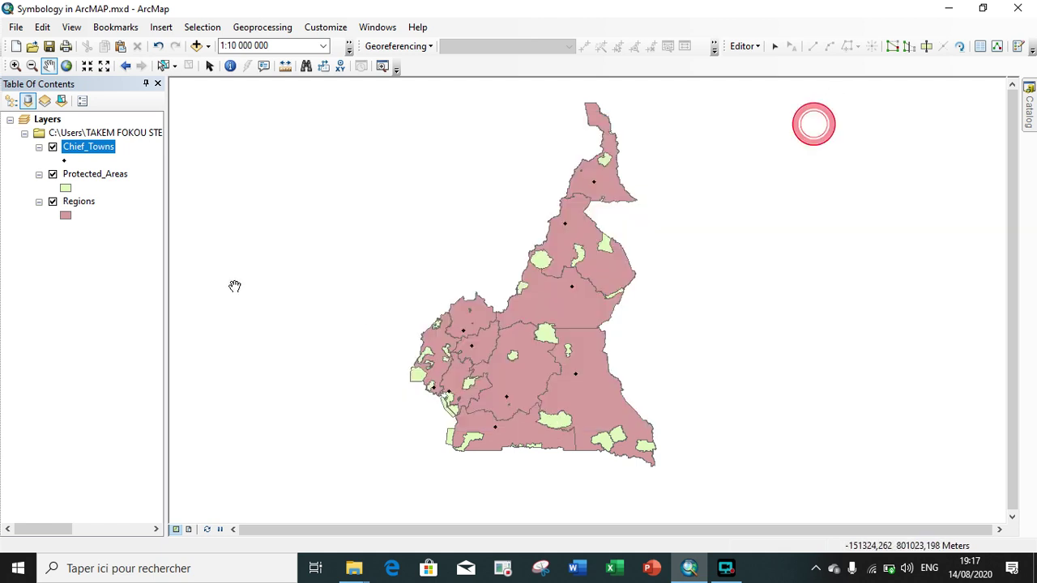
Search the symbol library for "circle" to find a new single symbol for the Chief_Towns layer.
right_click(89, 151)
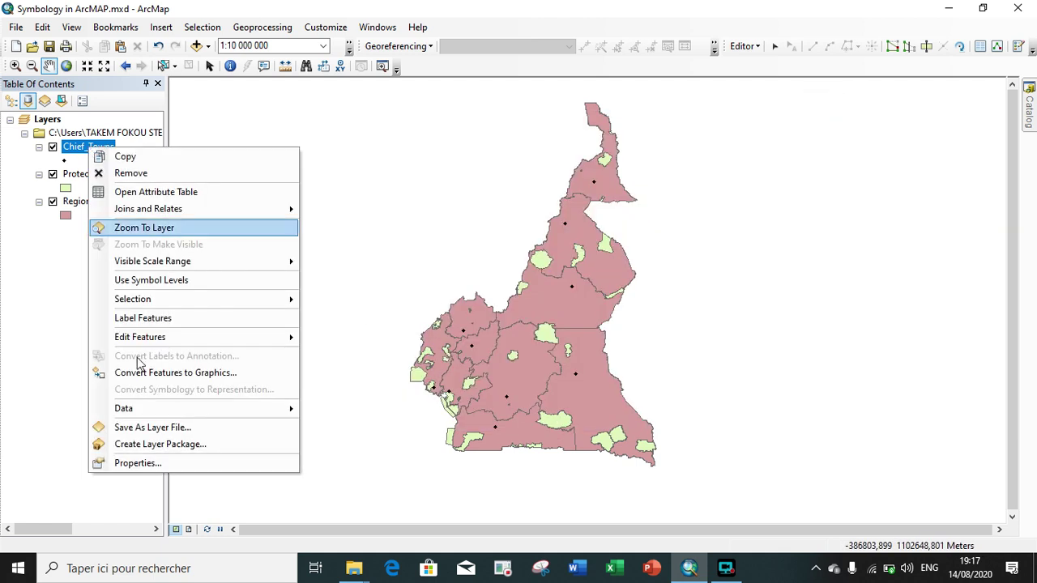
click(155, 463)
click(453, 114)
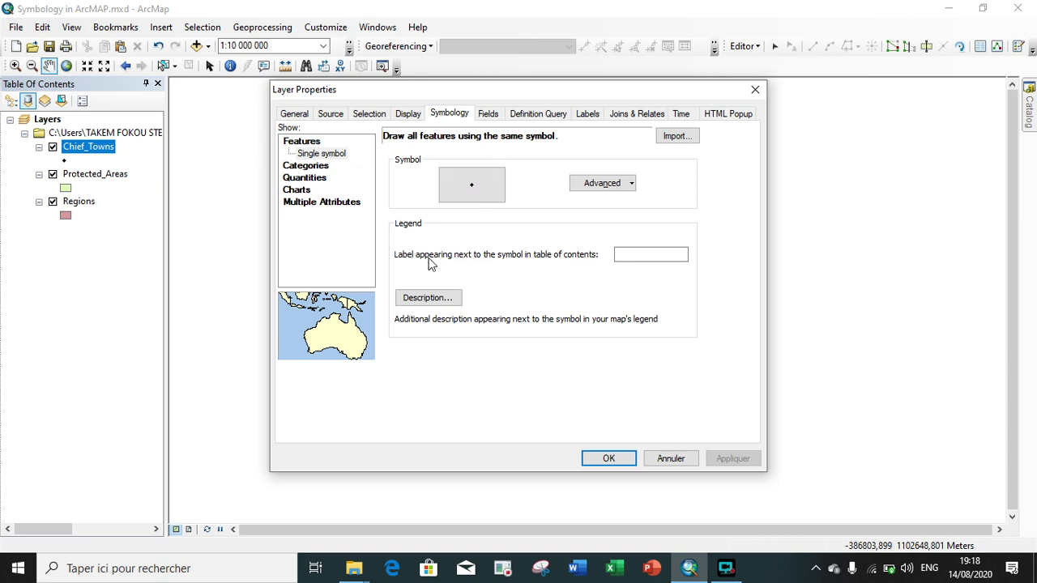
click(471, 187)
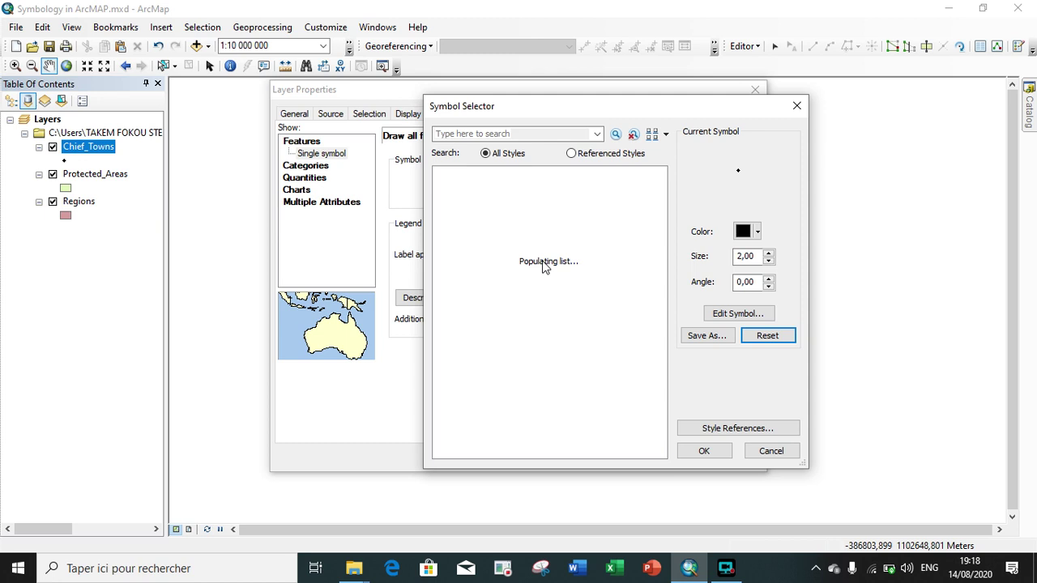
click(517, 133)
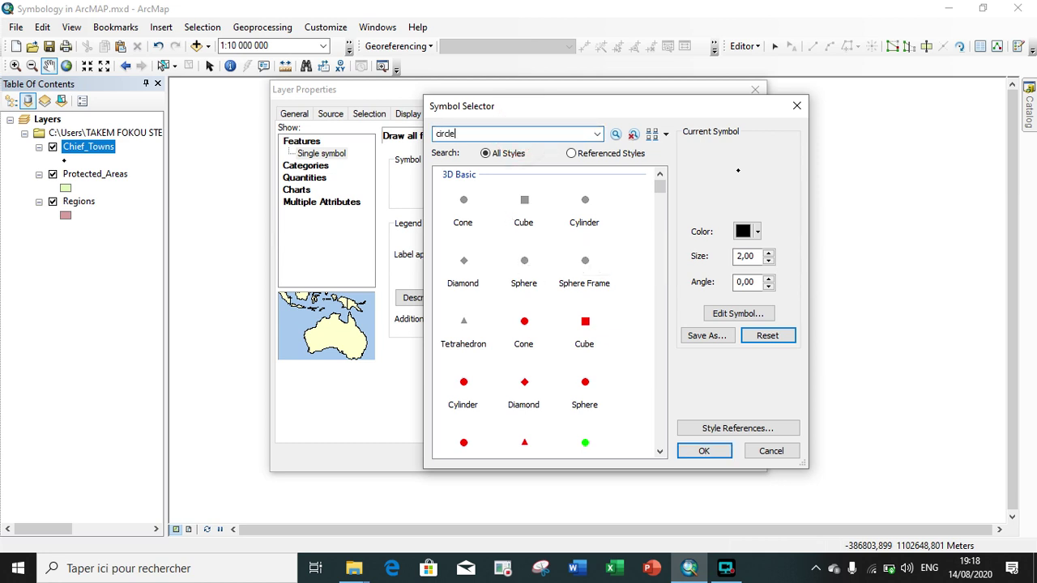
double_click(509, 134)
key(Return)
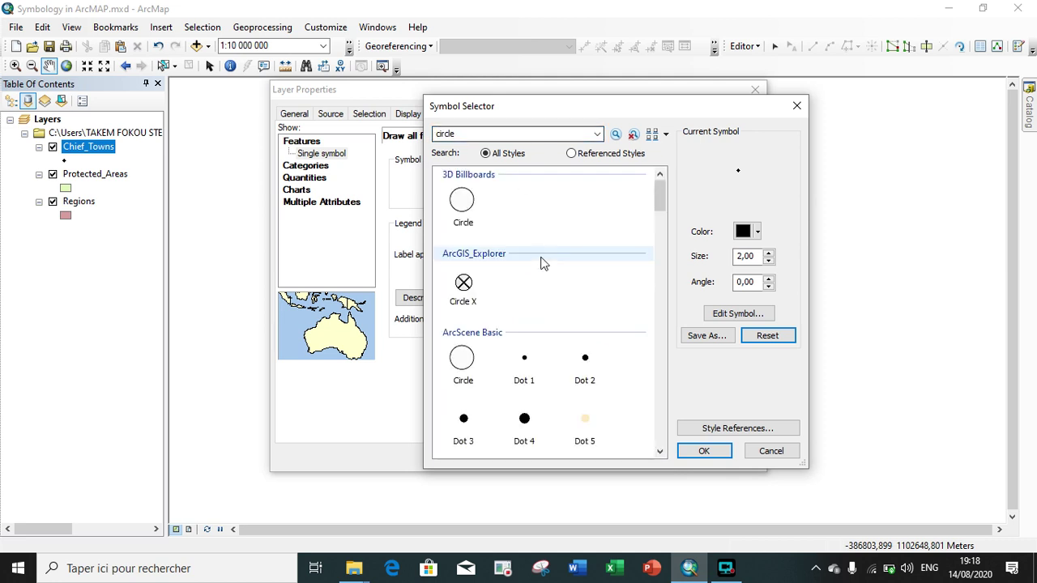
Apply the Business style's Circle 2 symbol to the Chief_Towns layer.
scroll(542, 262, down, 3)
scroll(542, 301, down, 3)
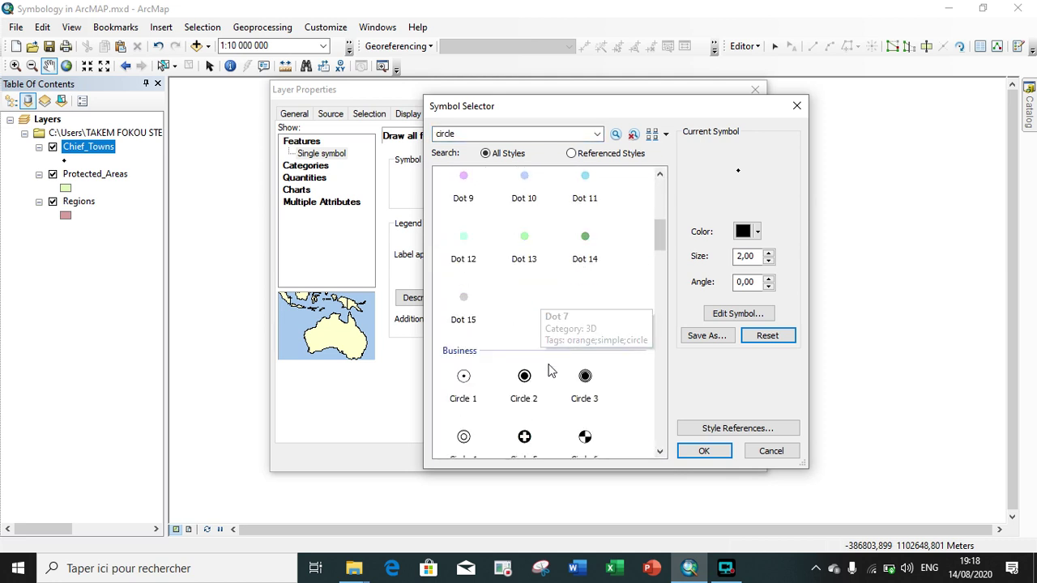
scroll(527, 378, down, 2)
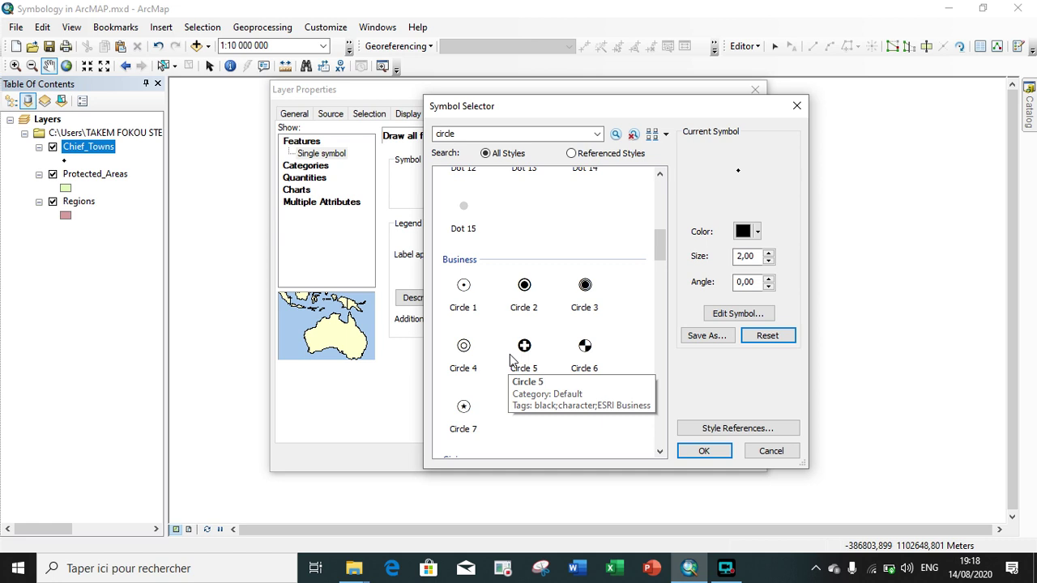
click(523, 286)
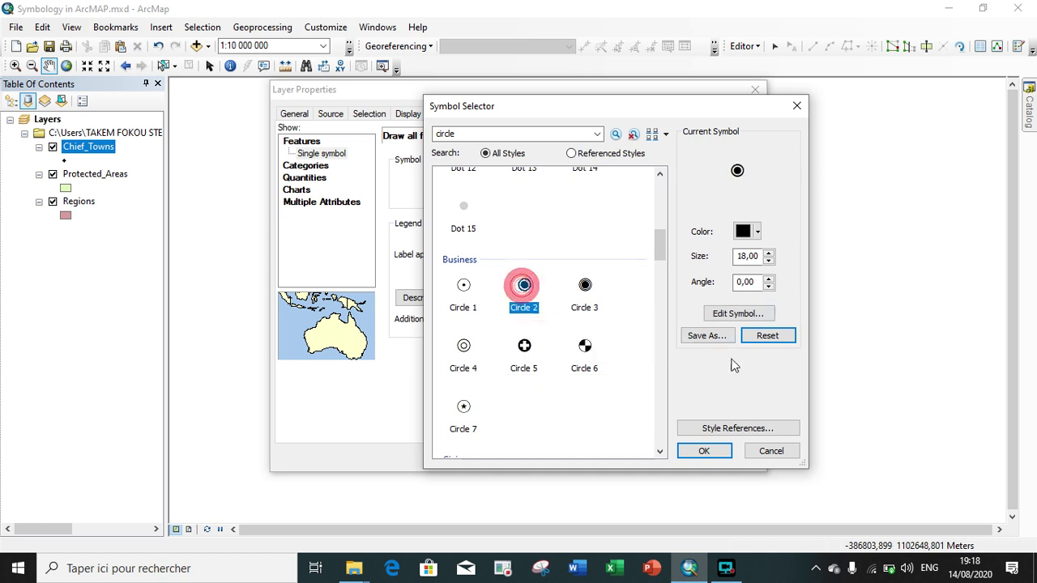
click(726, 452)
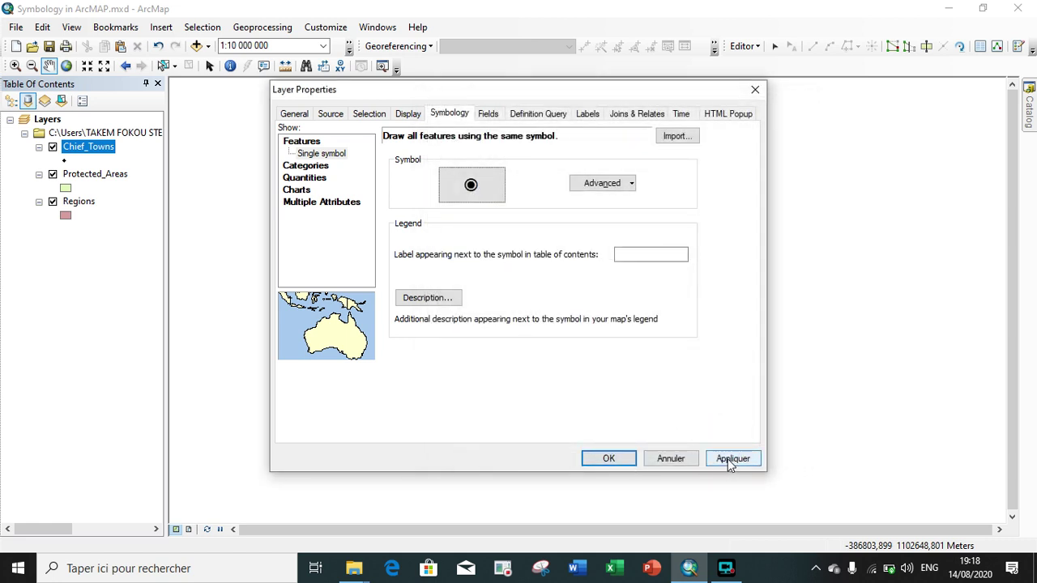
click(732, 459)
click(612, 460)
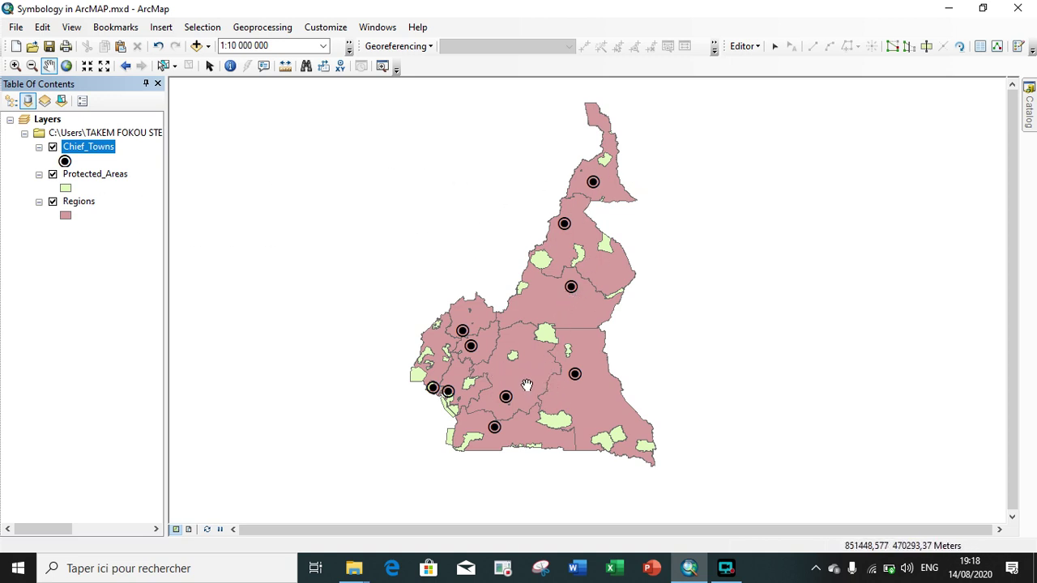
Examine the Name field in the attribute table of the Regions layer and close the table.
right_click(81, 203)
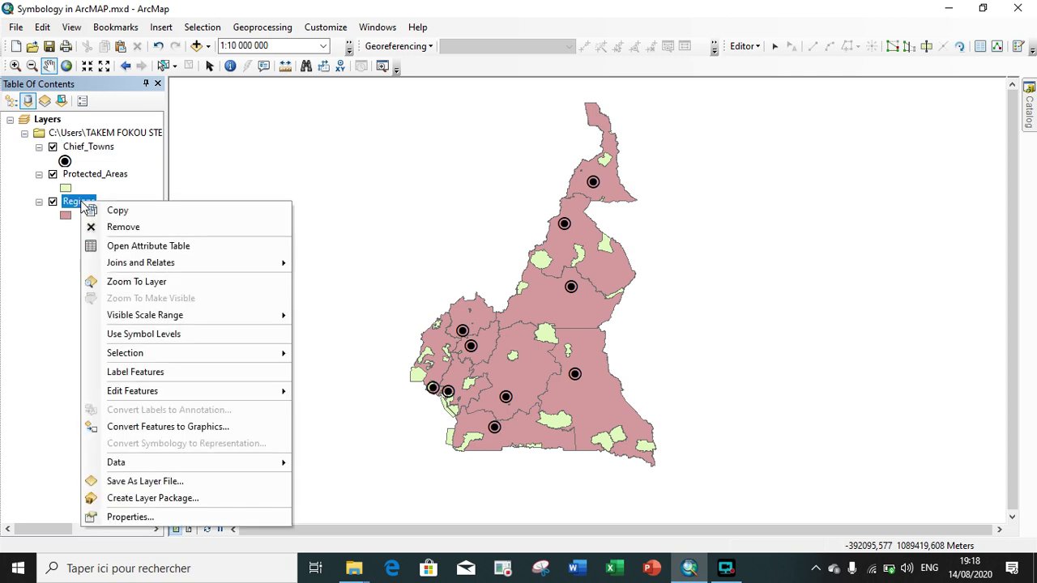
click(107, 246)
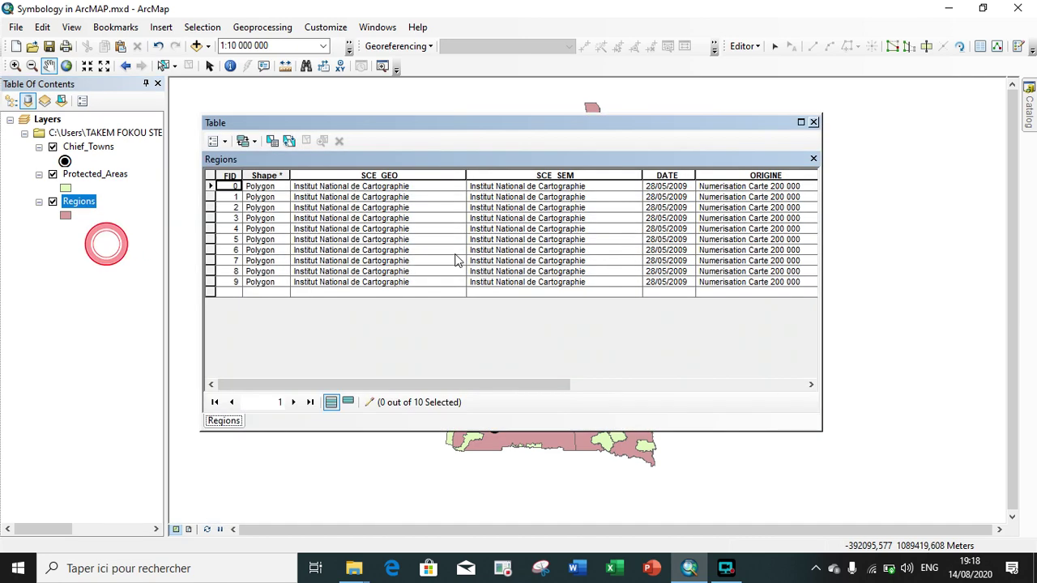
drag(477, 391, 702, 391)
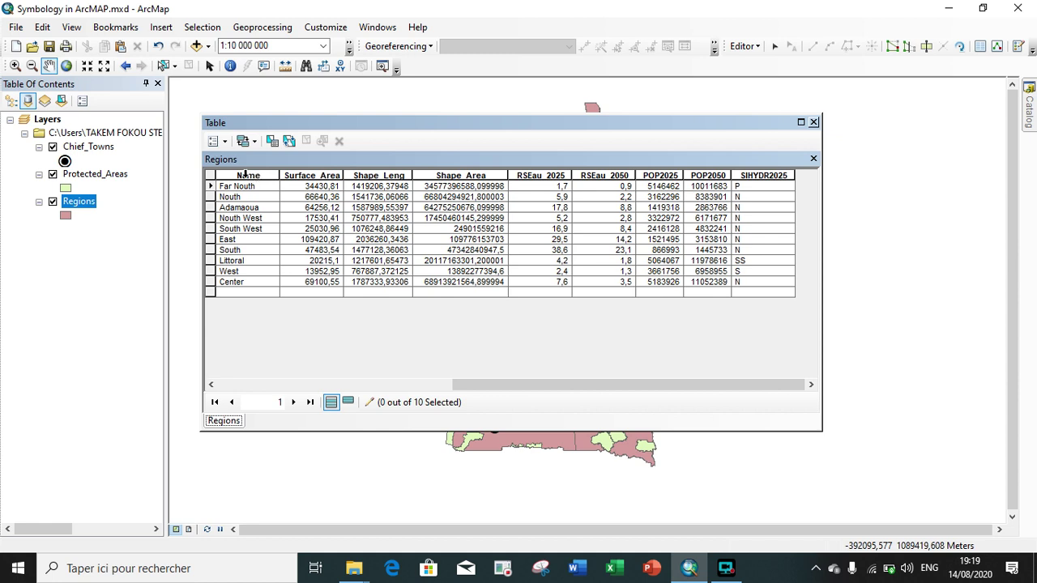
click(246, 175)
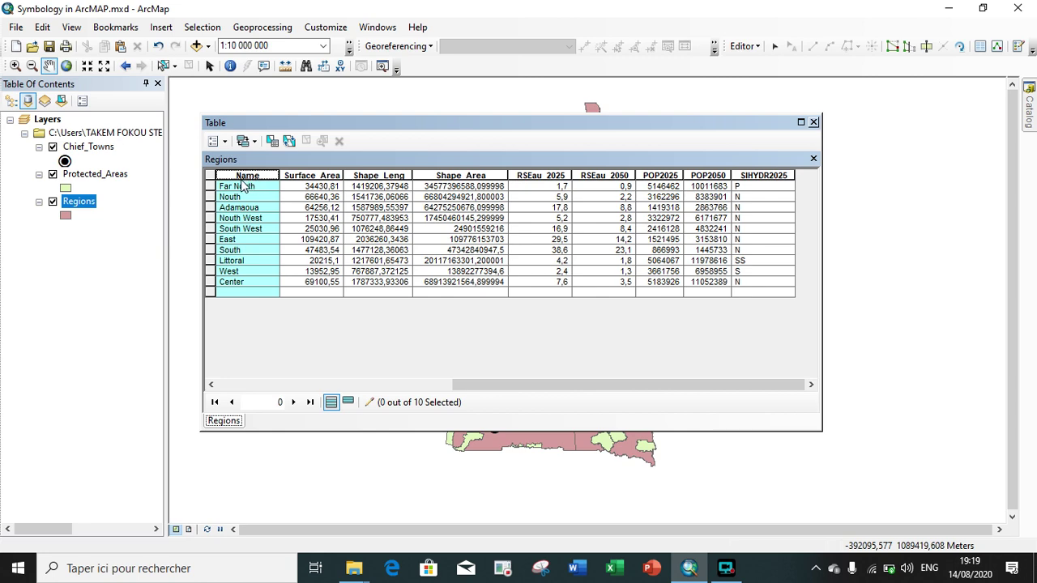
click(814, 122)
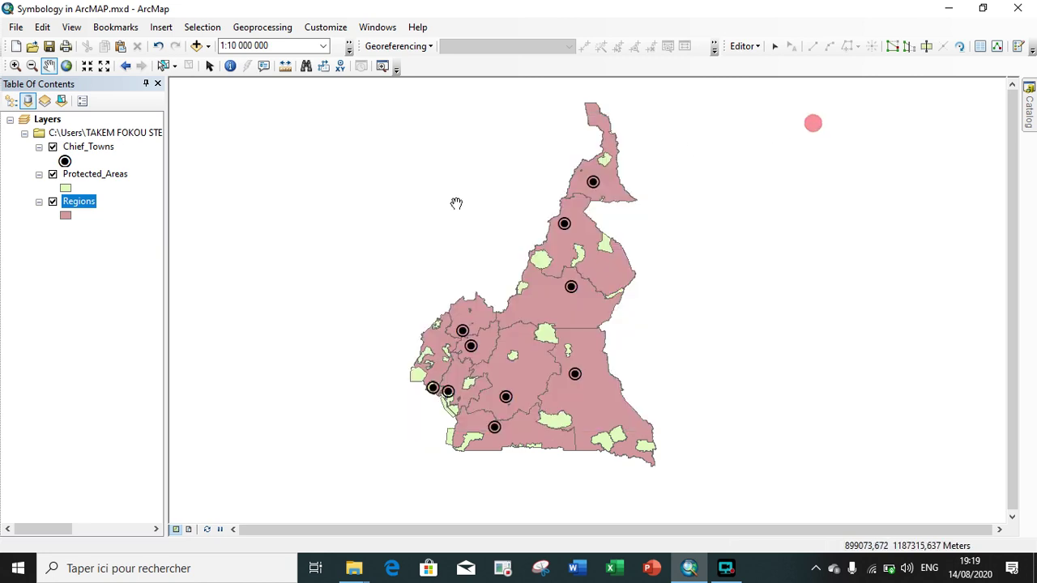
Set the Regions layer's symbology to unique-value categories based on the Name field.
right_click(82, 210)
click(151, 514)
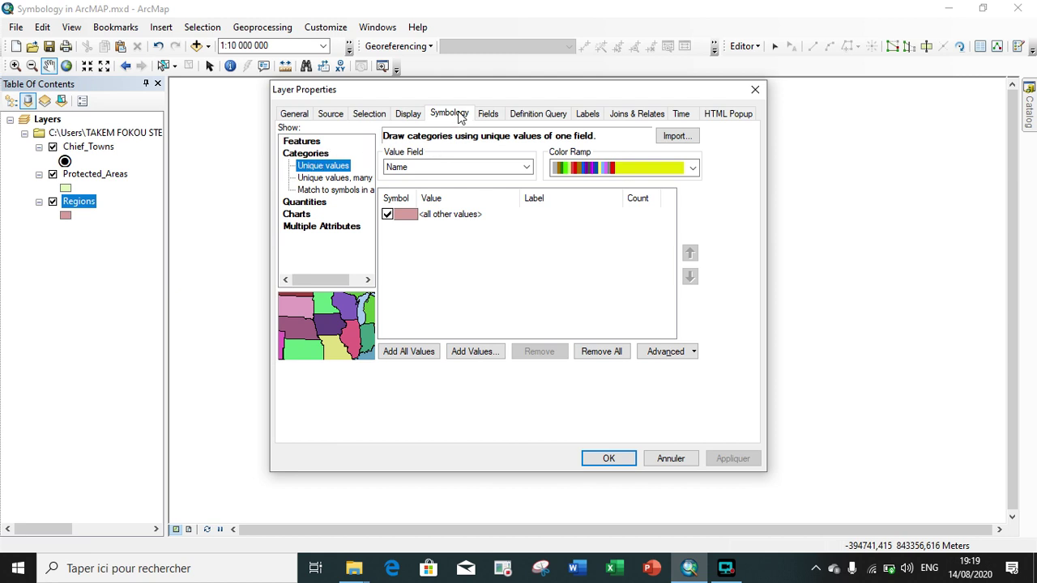
click(304, 153)
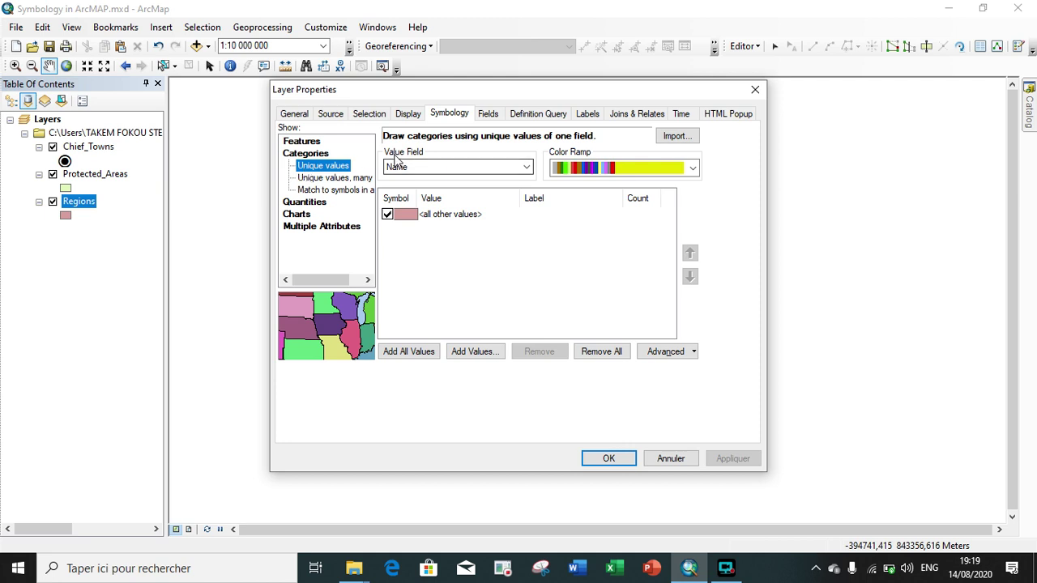
click(497, 167)
click(398, 220)
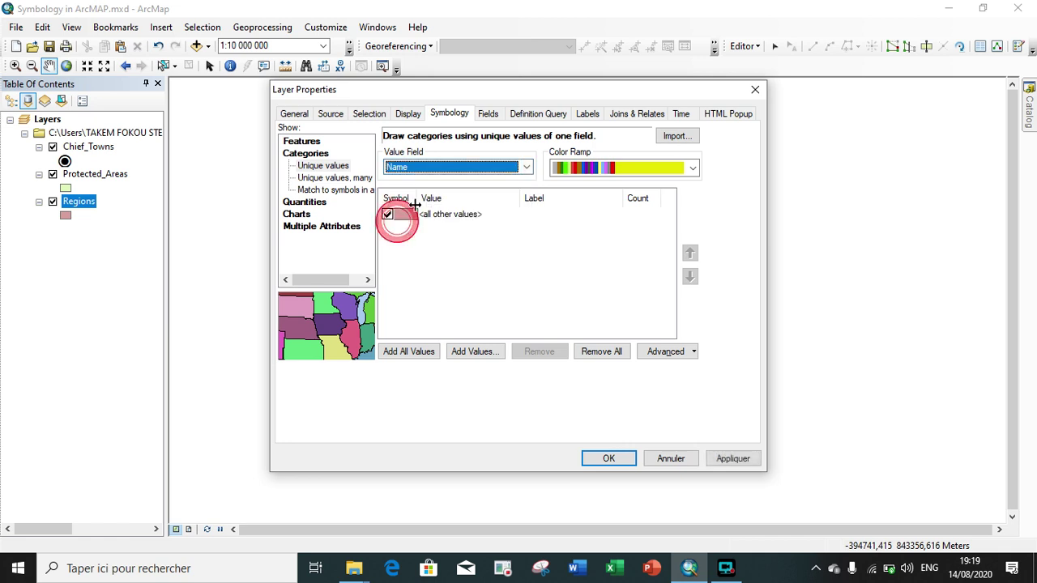
Add only the Adamaoua value as a Regions category and apply the symbology to the map.
click(468, 351)
click(456, 213)
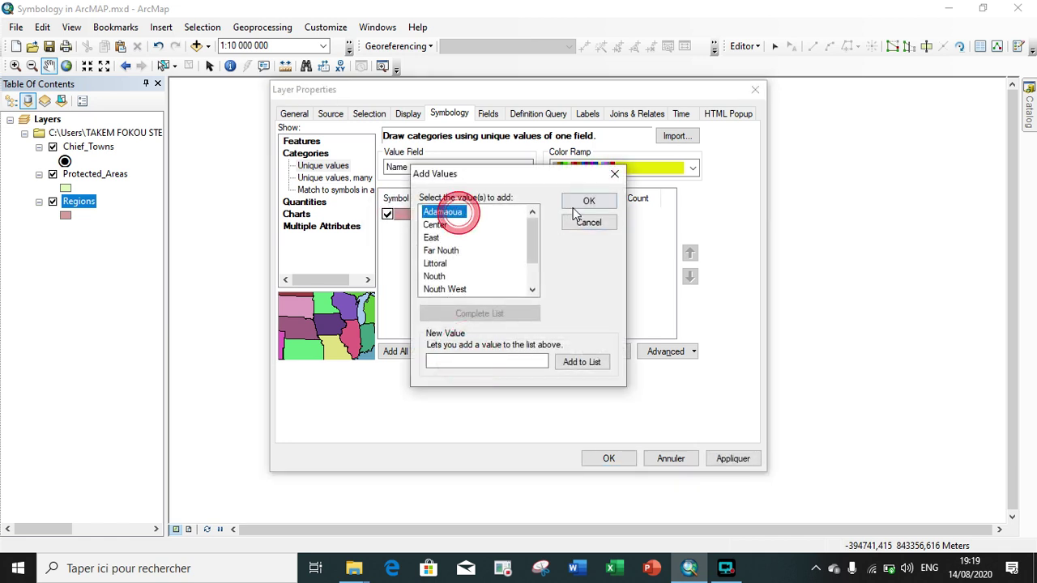
click(577, 204)
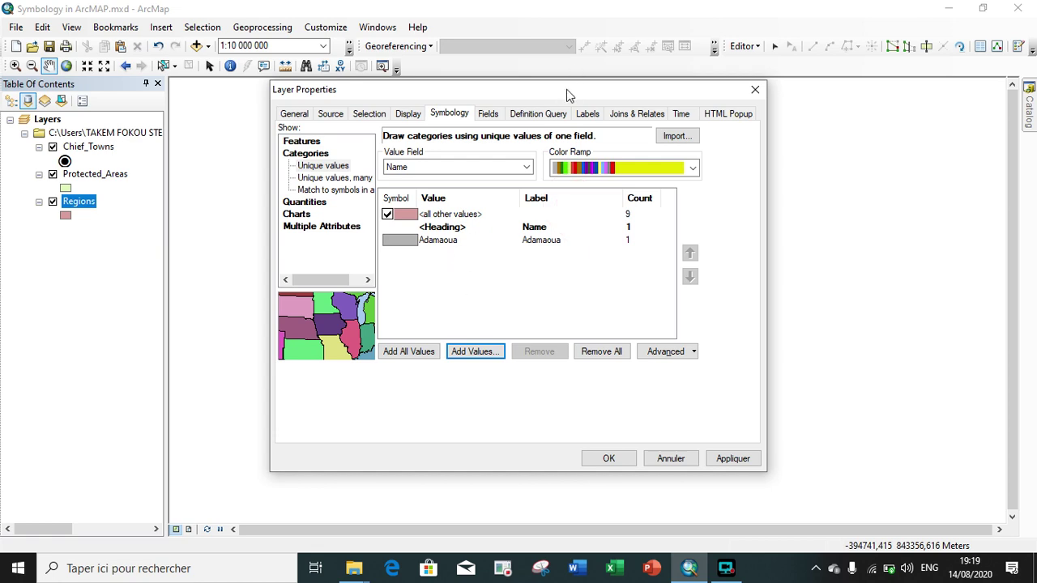
drag(567, 95, 326, 117)
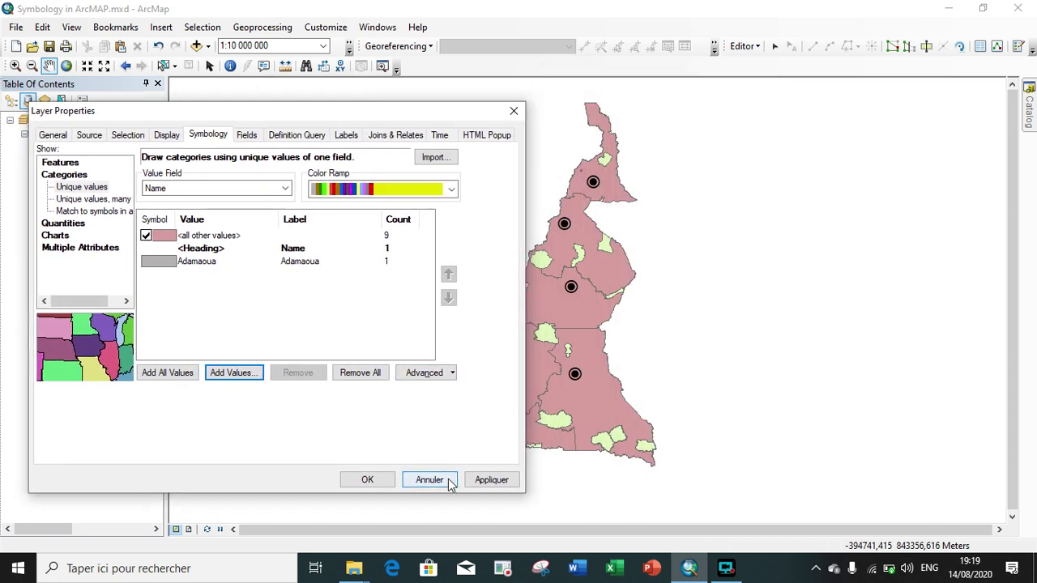
click(491, 480)
click(367, 479)
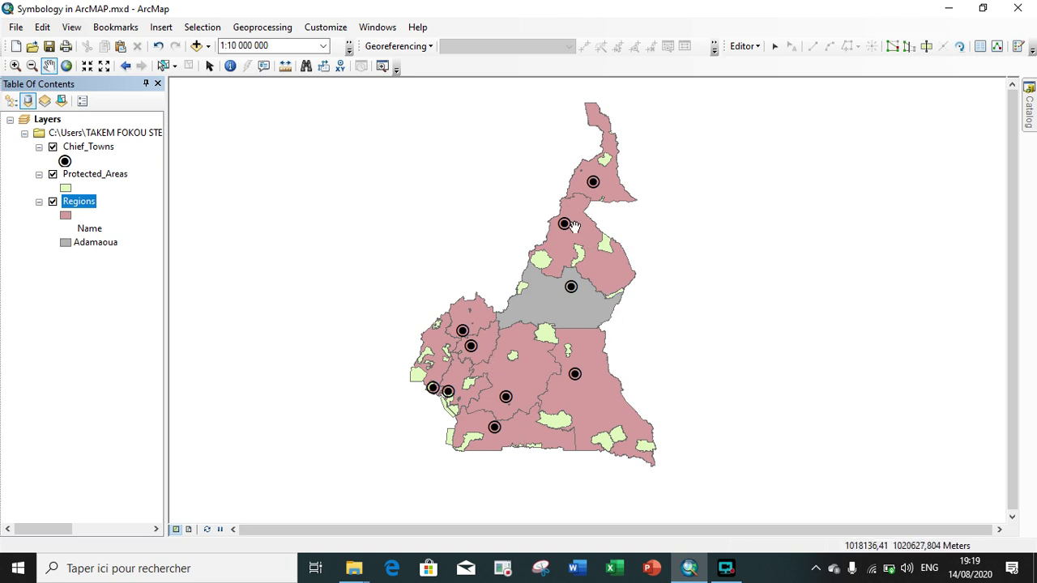
right_click(79, 203)
click(155, 524)
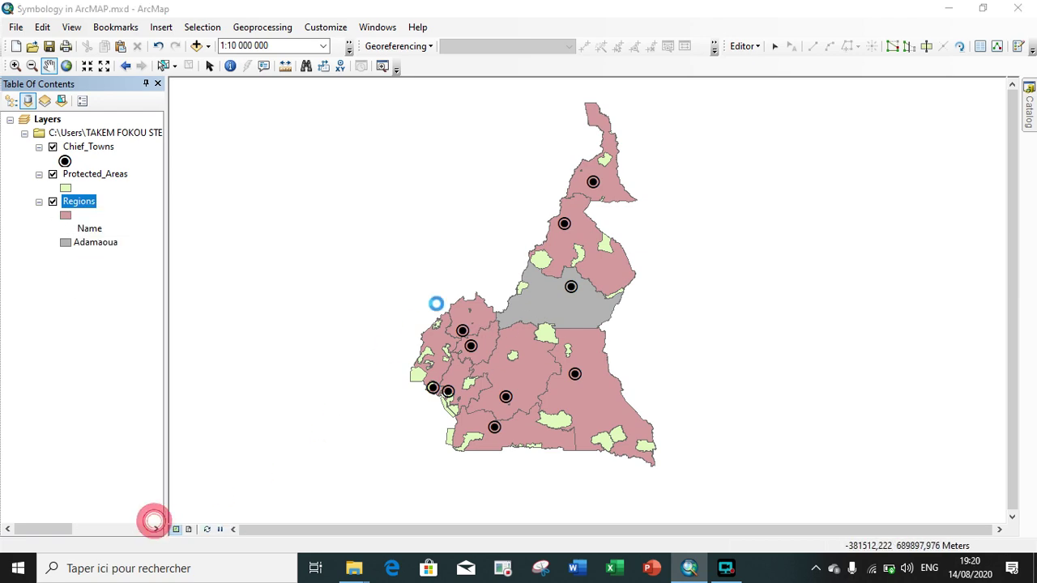
click(755, 89)
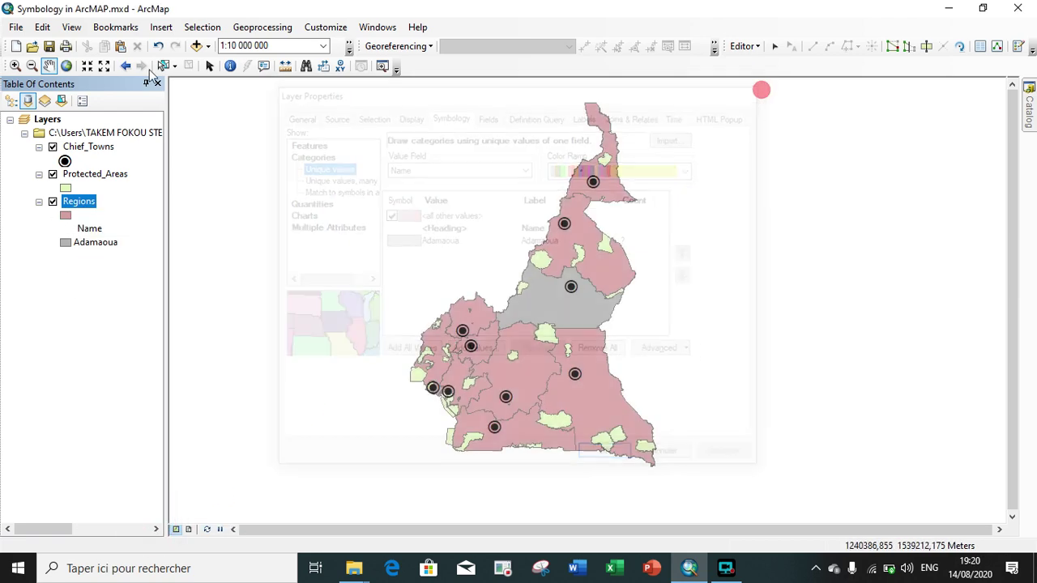
Remove the existing Regions category and add all values of the Name field as unique categories.
click(49, 66)
mouse_move(538, 292)
mouse_down()
mouse_move(762, 294)
mouse_move(879, 281)
mouse_up()
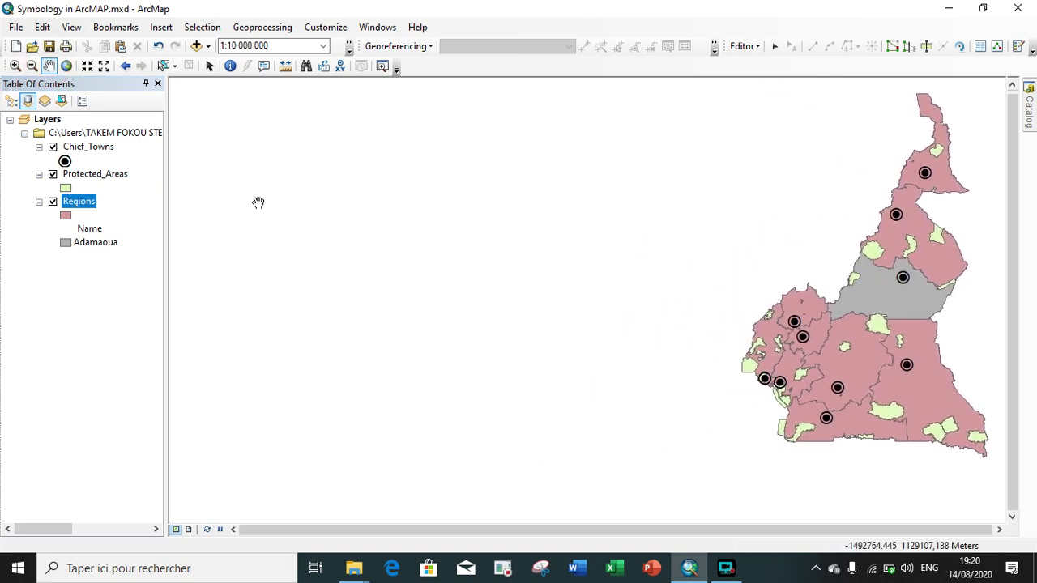
right_click(80, 206)
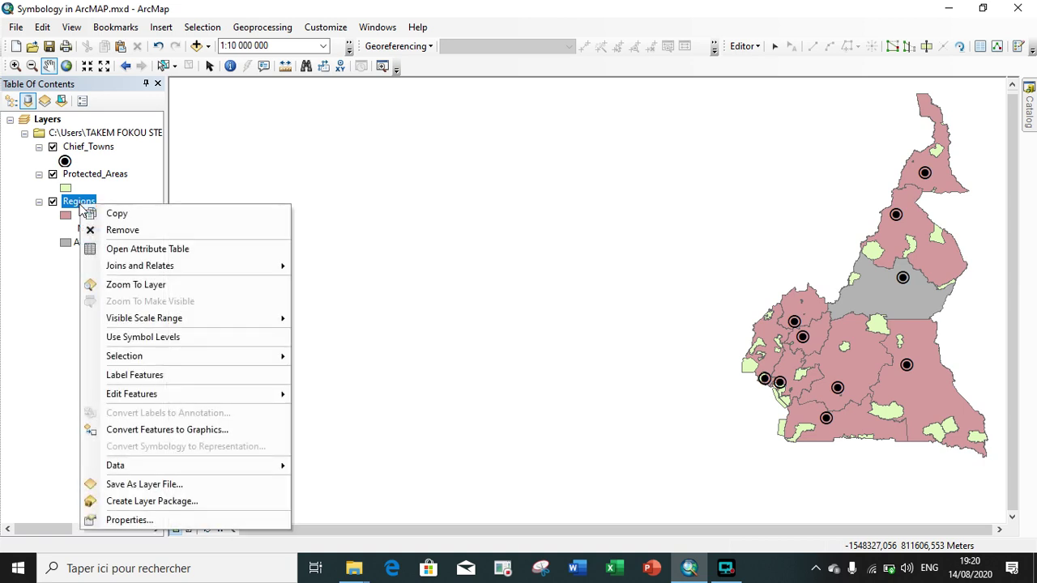
click(122, 523)
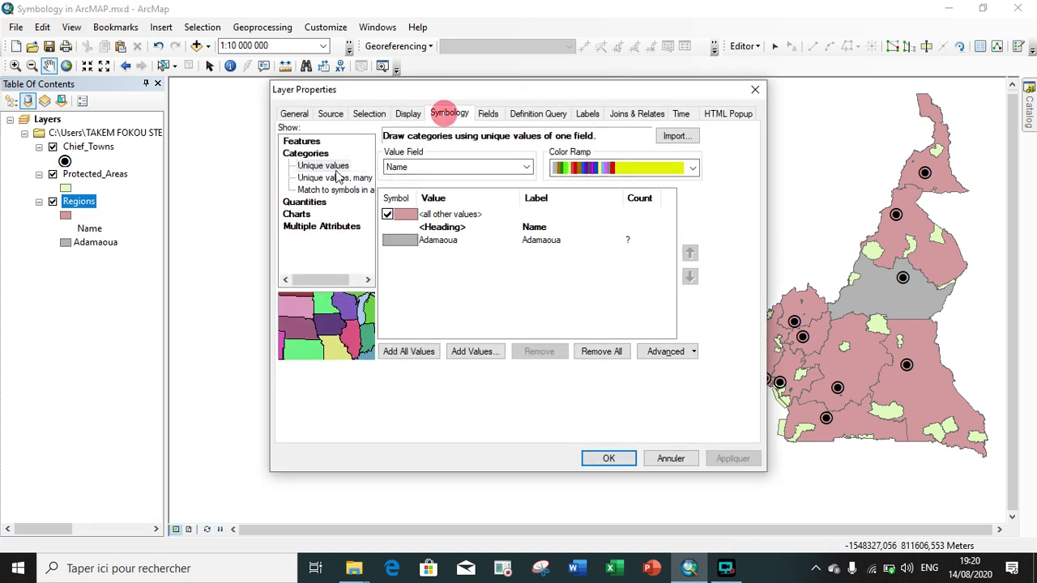
click(602, 352)
click(420, 353)
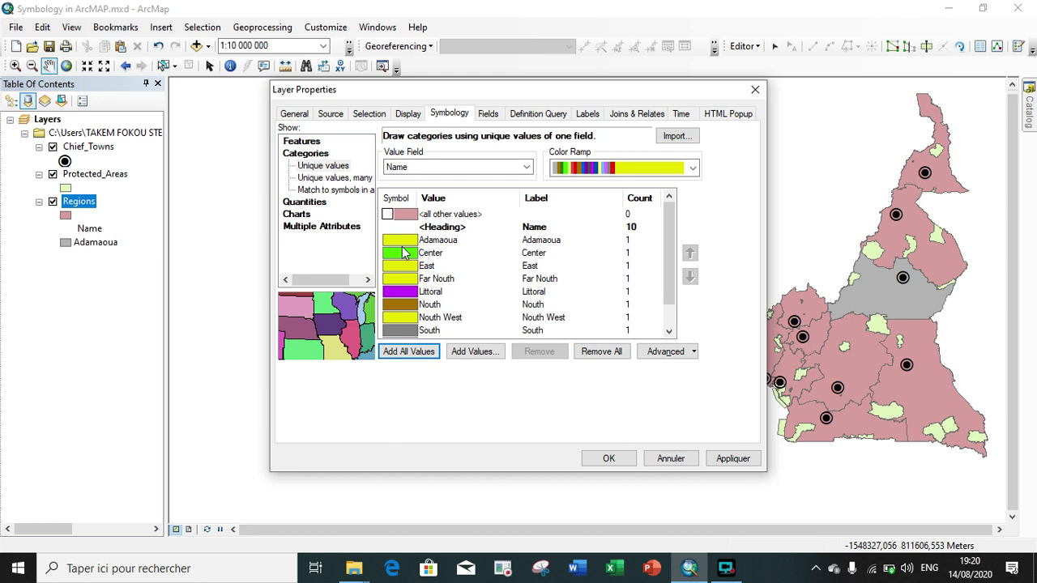
Change the fill color of the Adamaoua category symbol to light salmon.
double_click(402, 241)
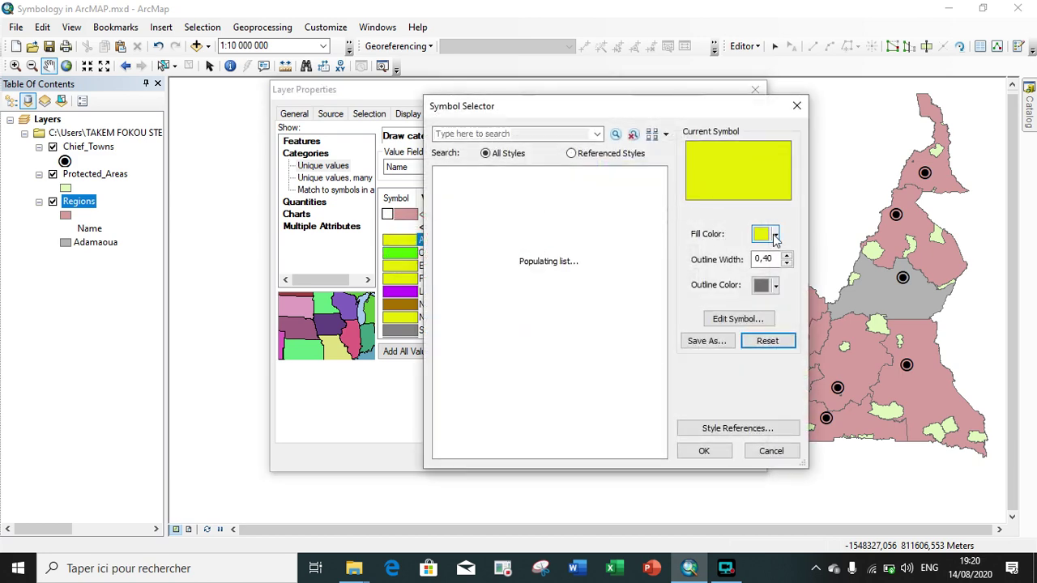
click(774, 236)
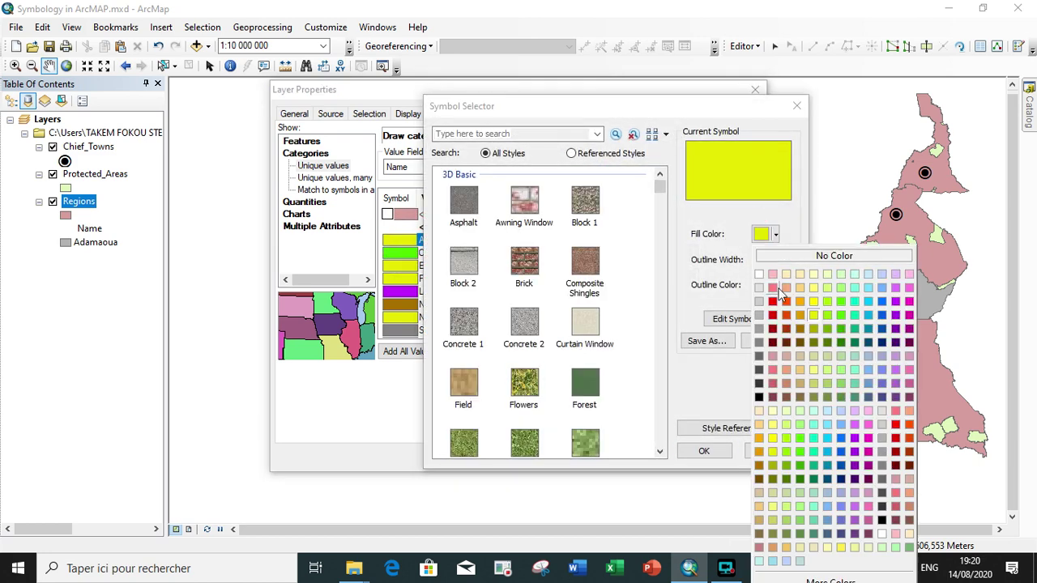
click(780, 289)
click(721, 452)
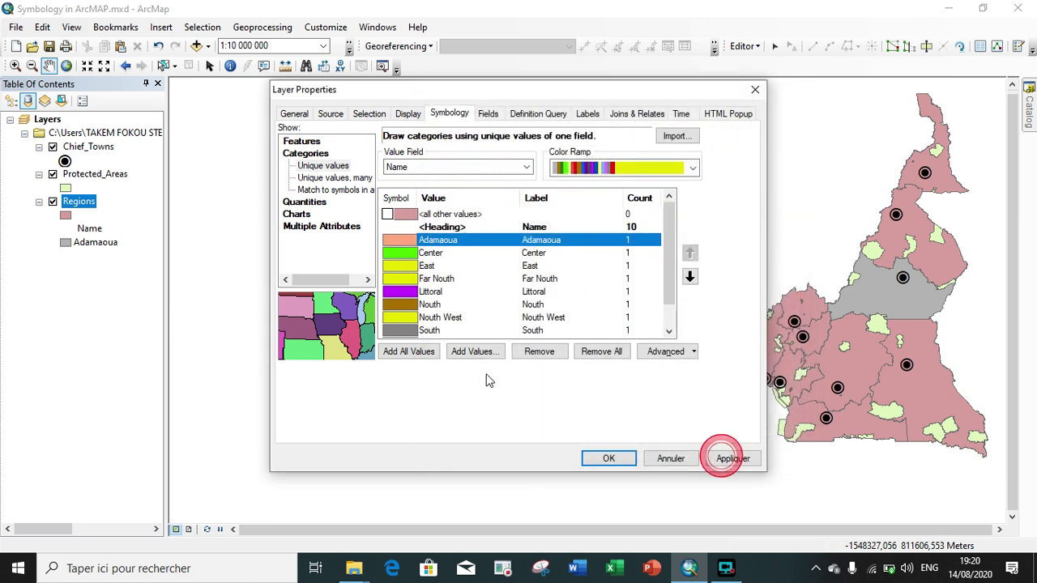
Recolor the Far Nouth category of Regions using a pink-magenta color ramp and apply it to the map.
scroll(414, 280, down, 1)
click(416, 253)
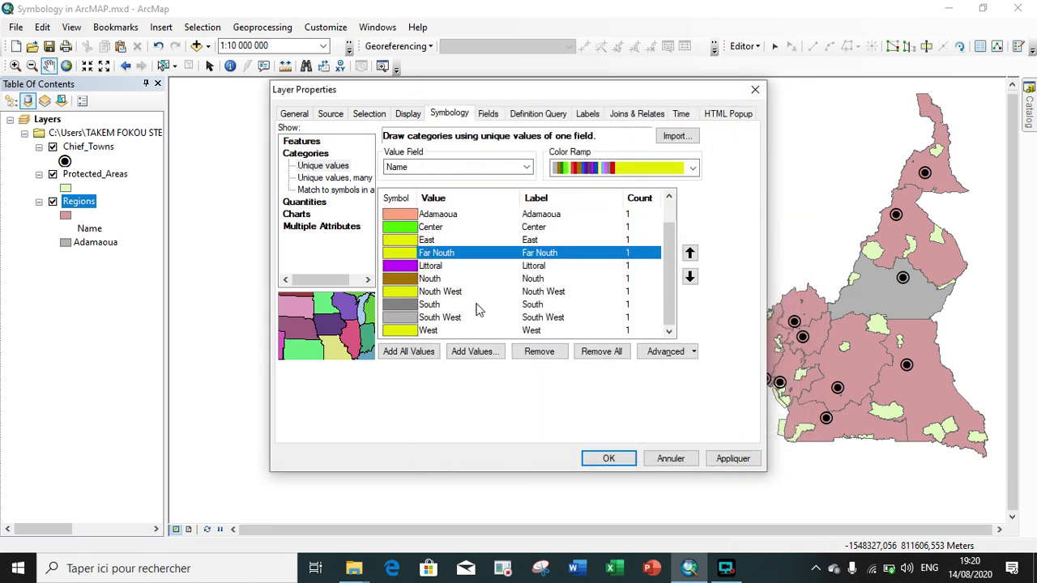
click(693, 168)
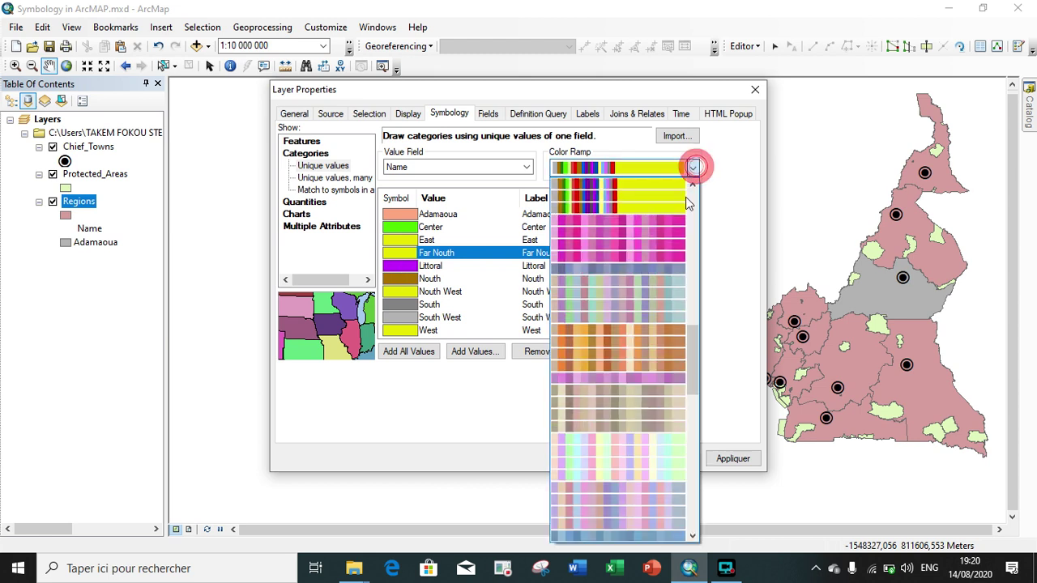
click(622, 253)
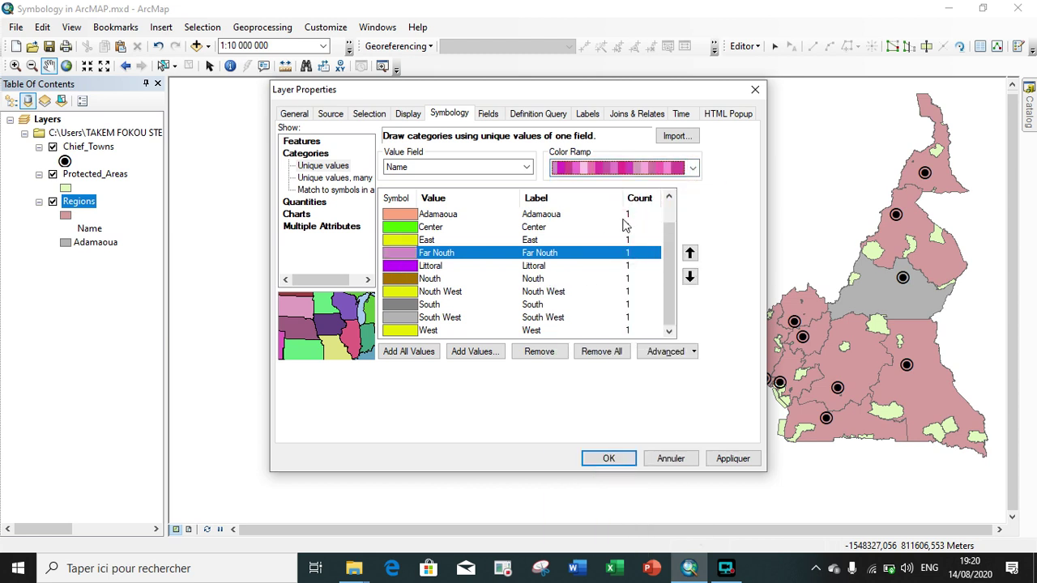
click(733, 458)
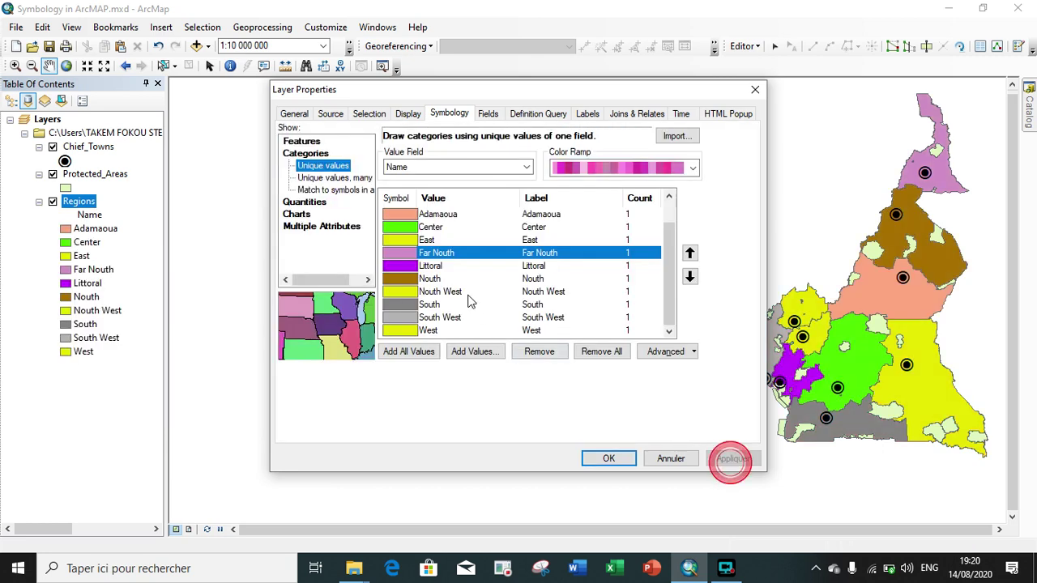
Recolor the East category of Regions using the blue-yellow-red color ramp and apply it to the map.
click(409, 292)
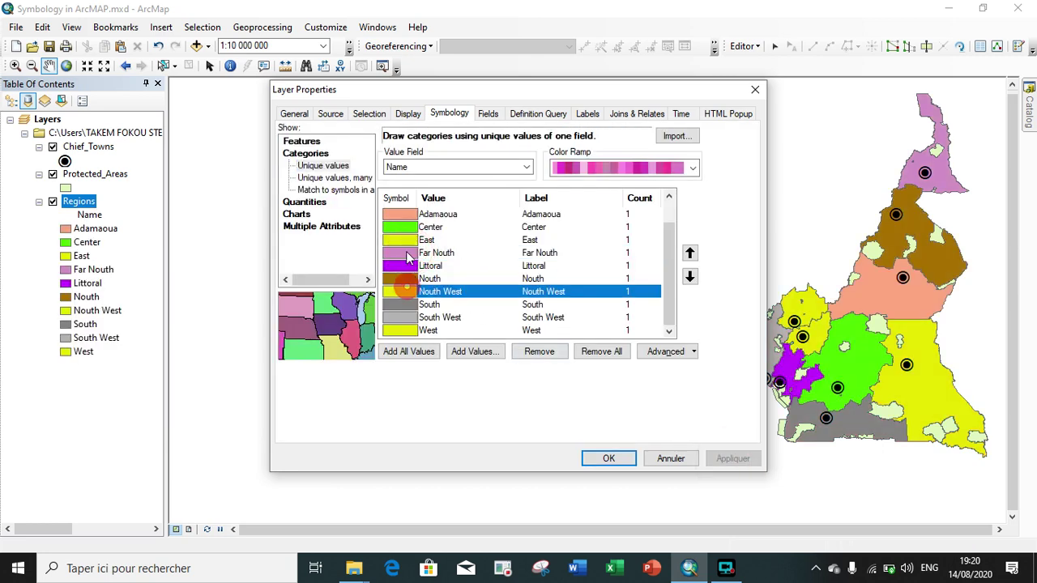
click(405, 227)
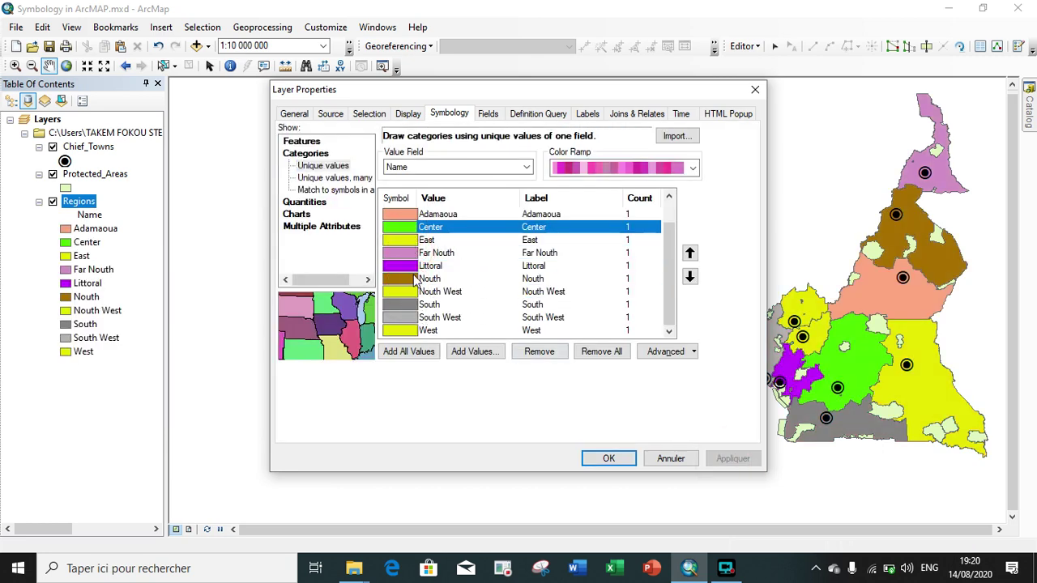
click(413, 240)
click(690, 167)
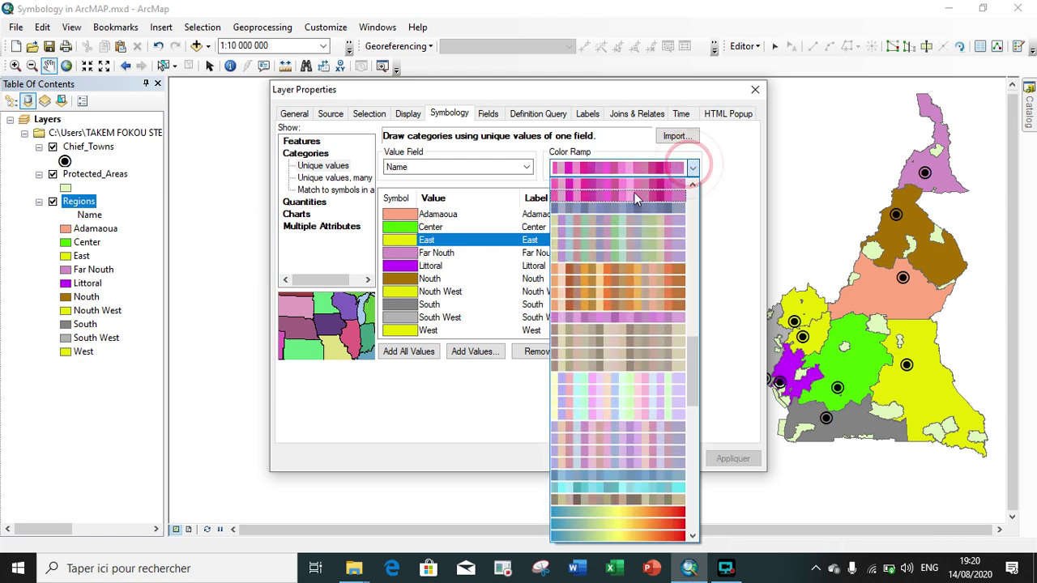
click(613, 238)
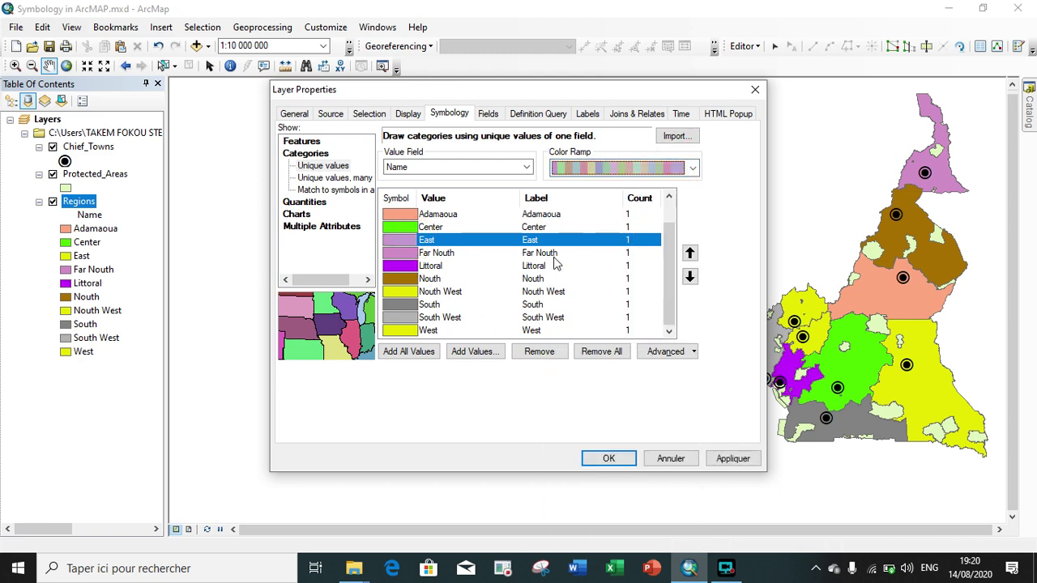
click(693, 168)
scroll(685, 381, down, 5)
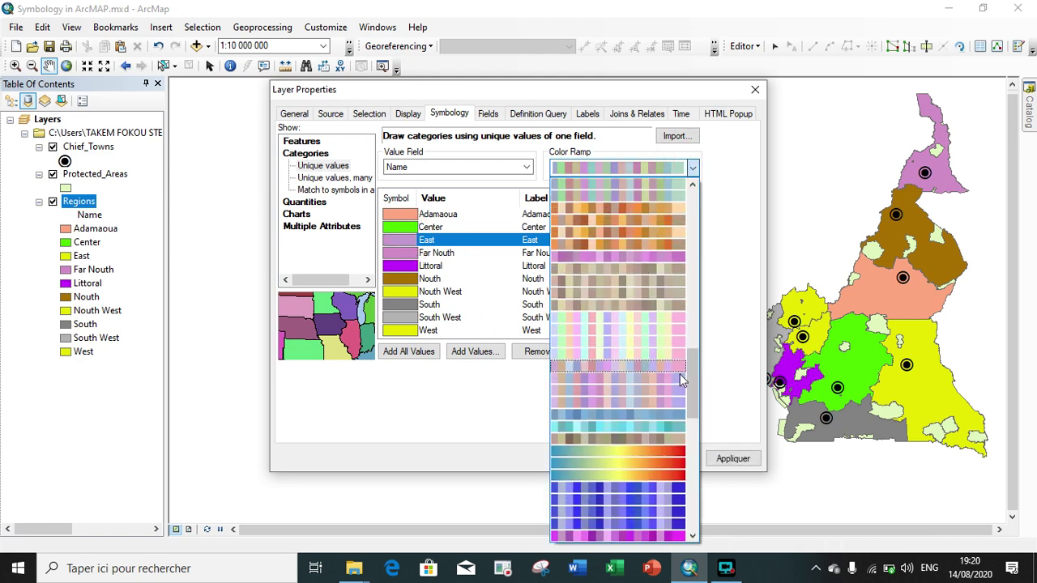
click(674, 444)
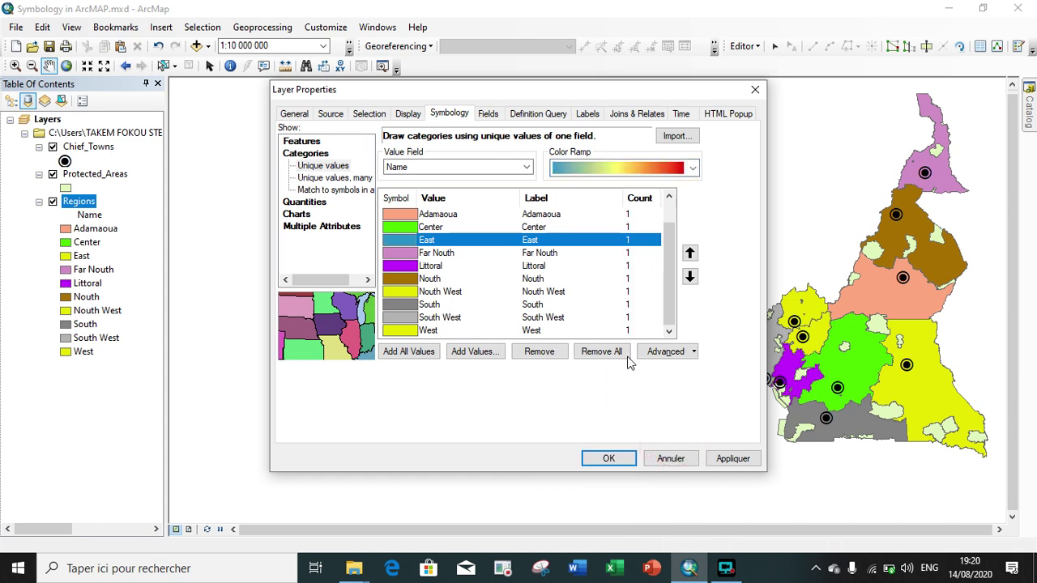
click(731, 459)
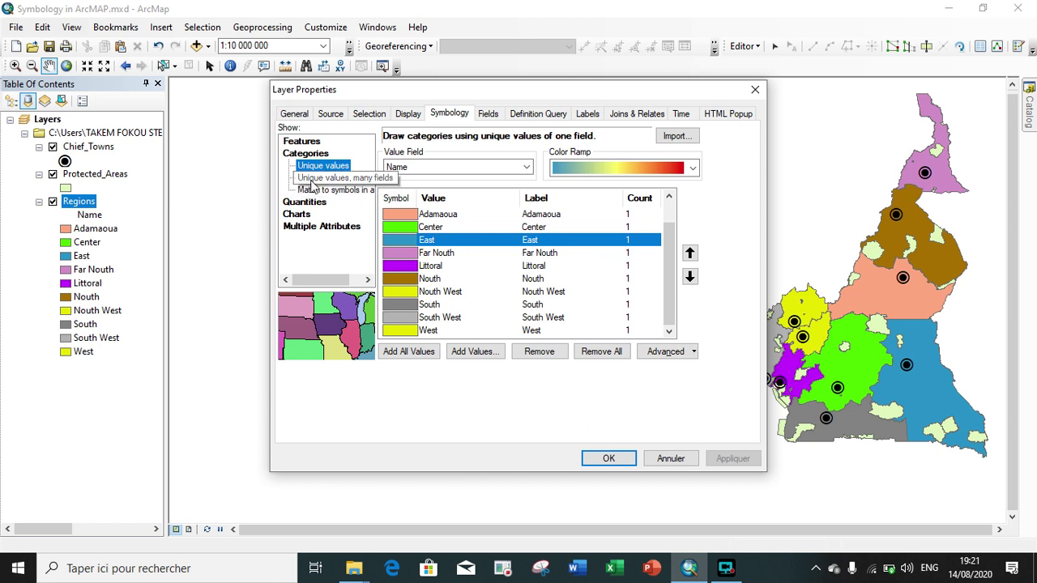
Switch the Regions symbology to unique values from many fields, combining Name, Surface_Area and Shape_Leng.
click(364, 180)
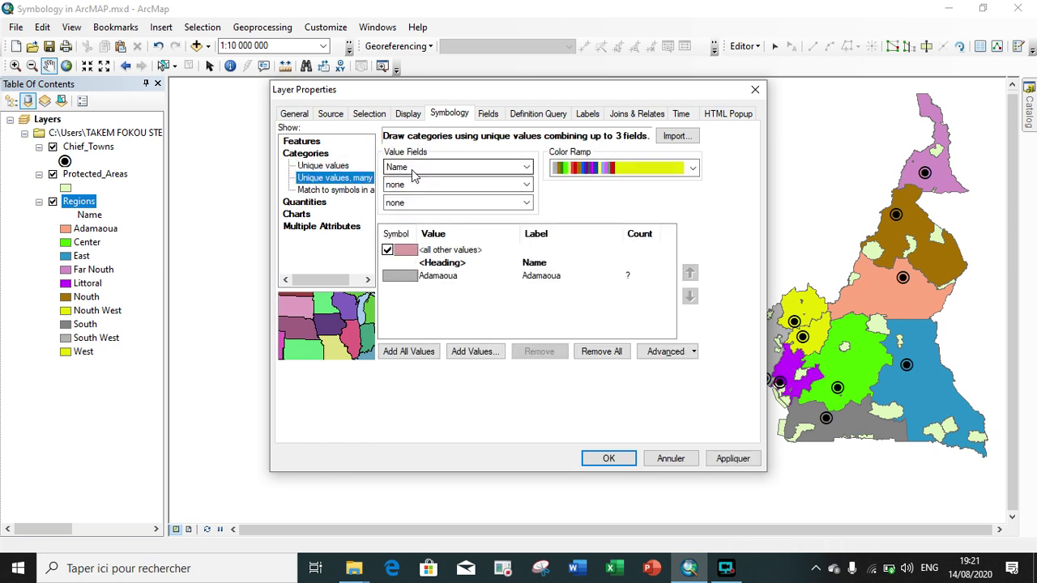
click(511, 187)
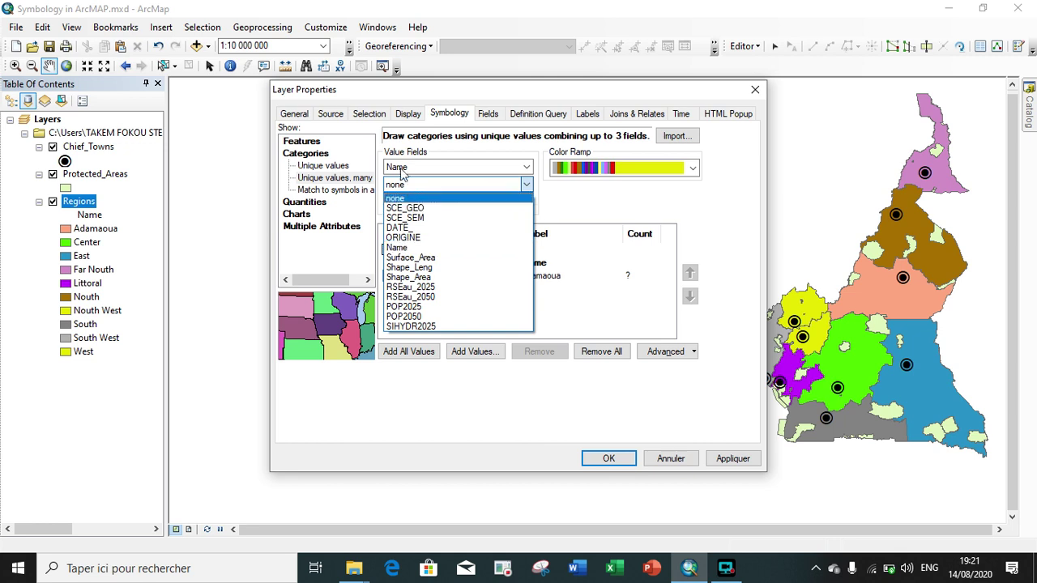
click(423, 260)
click(527, 203)
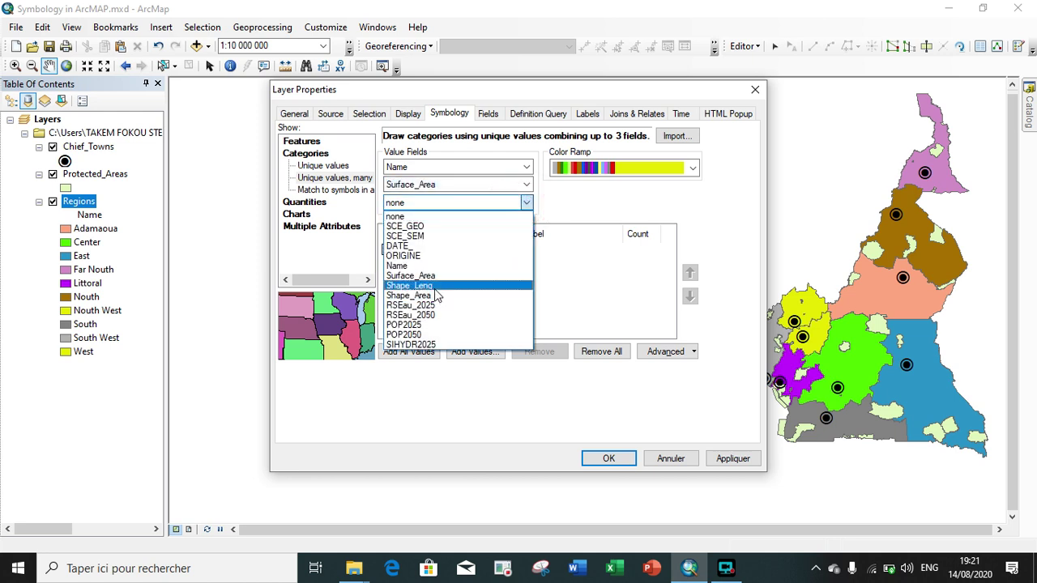
click(435, 286)
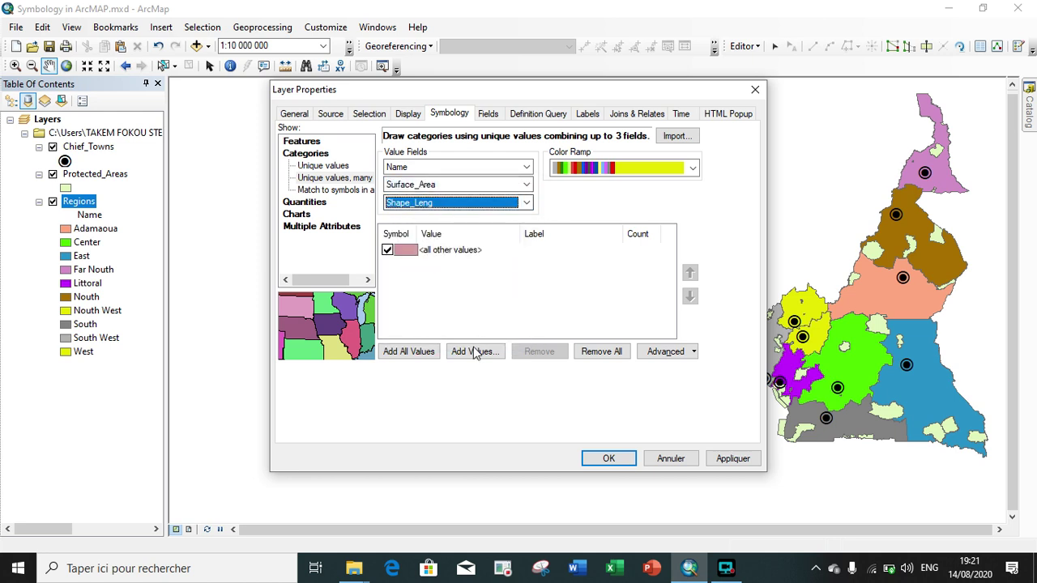
Add all combined field values as Regions categories, widen the Value column, and apply the symbology to the map.
click(408, 352)
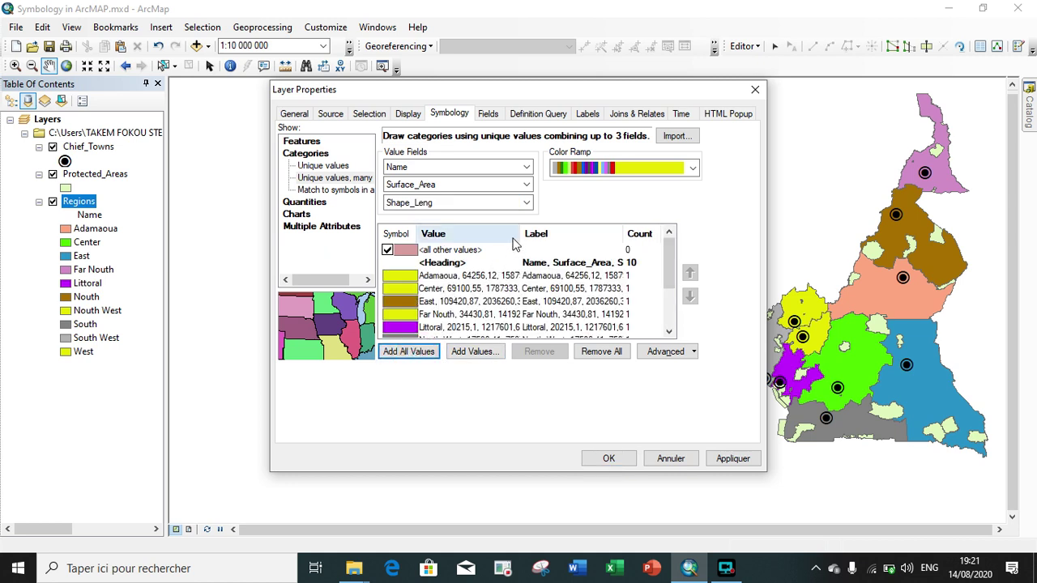
drag(515, 236, 540, 234)
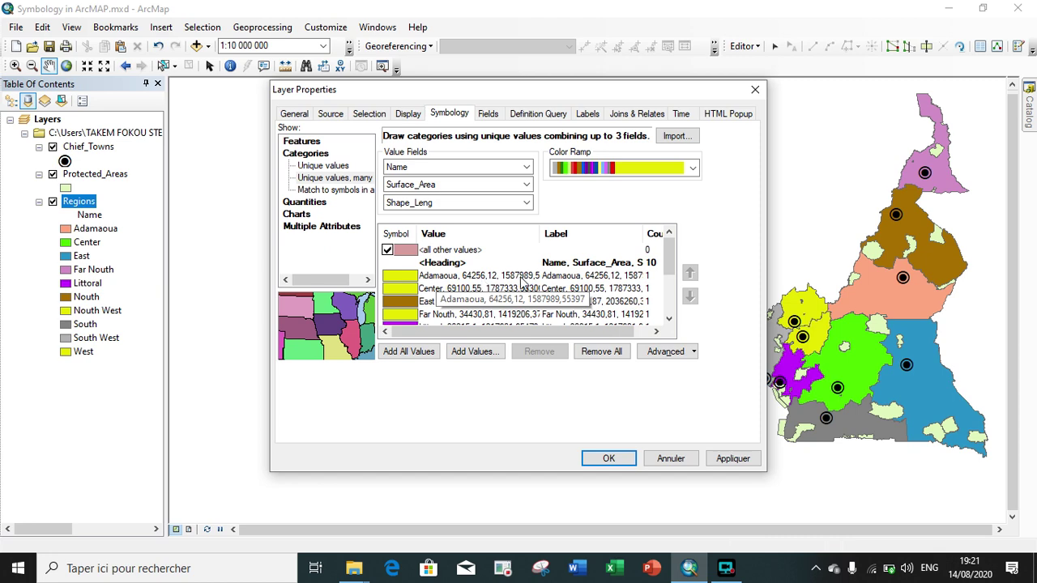
click(733, 459)
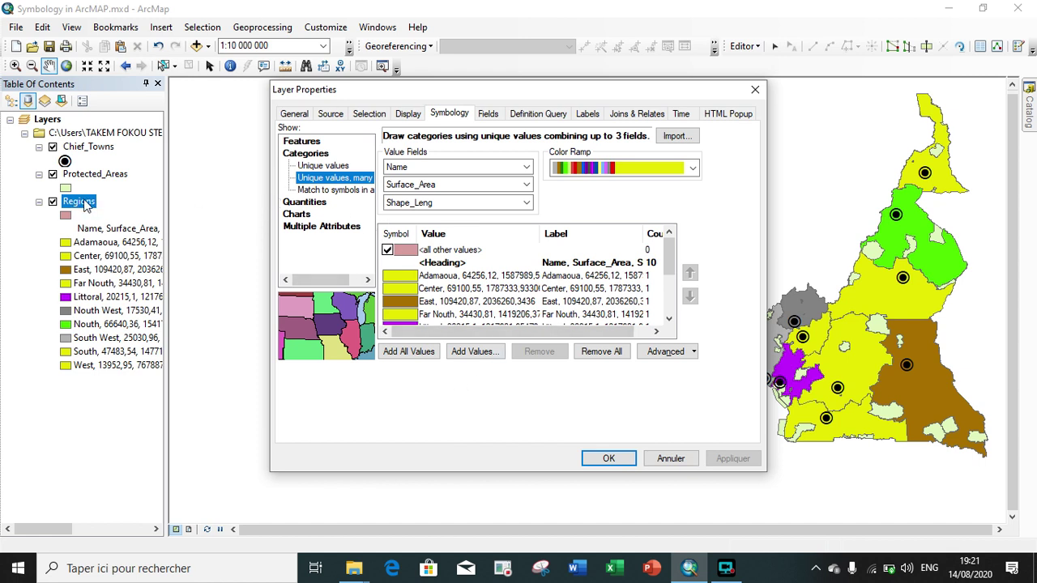
click(606, 459)
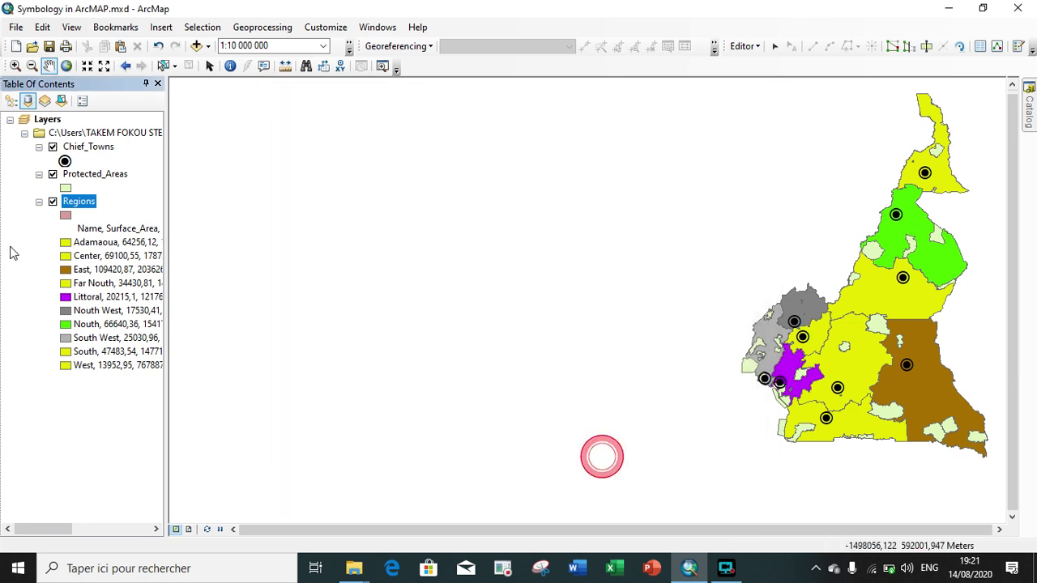
Examine the Surface_Area values in the Protected_Areas attribute table, sorting them in ascending and descending order.
right_click(100, 178)
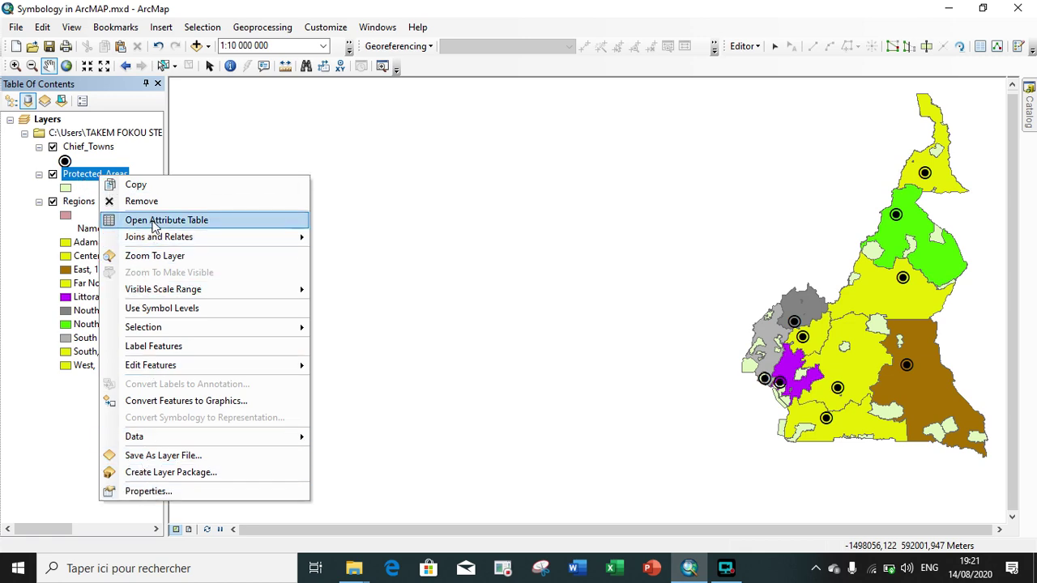
click(155, 221)
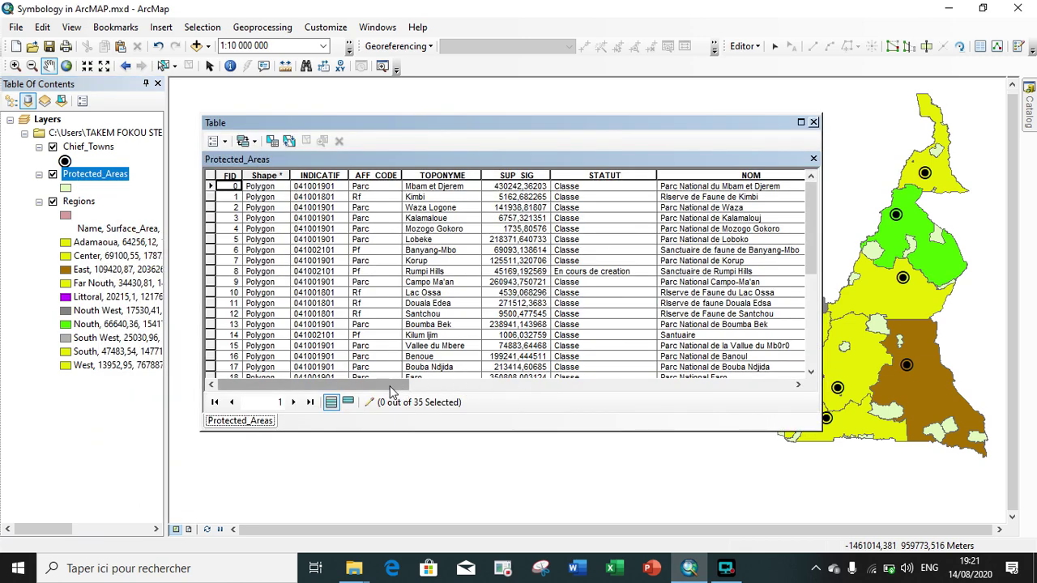
drag(389, 386, 671, 371)
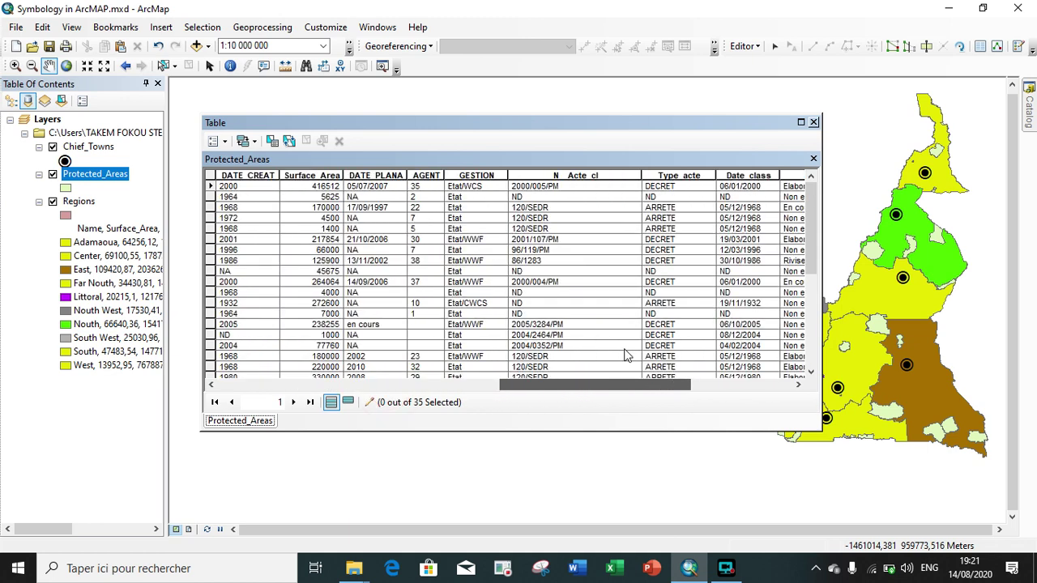
double_click(328, 175)
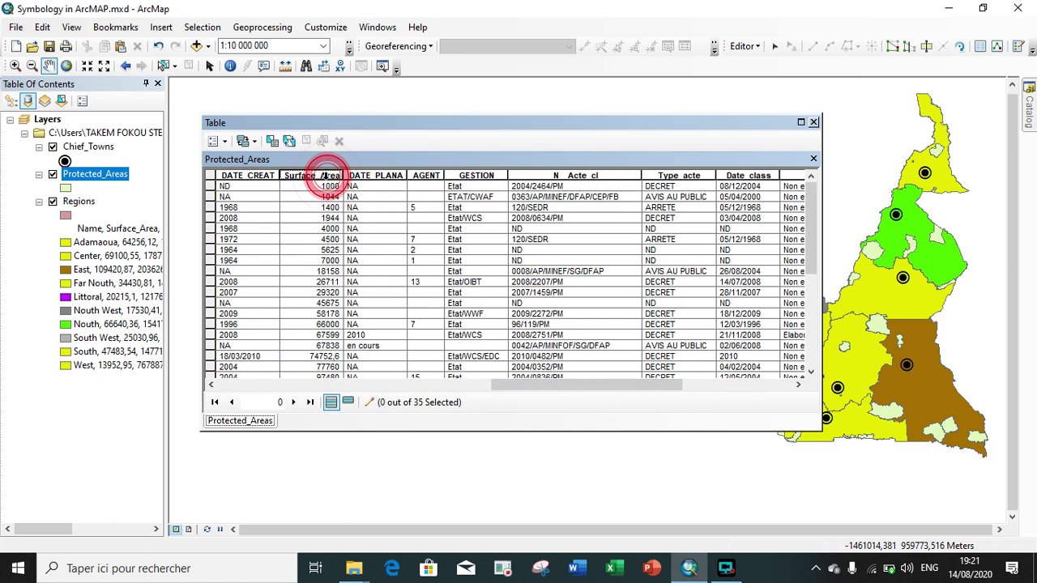
click(327, 175)
double_click(321, 176)
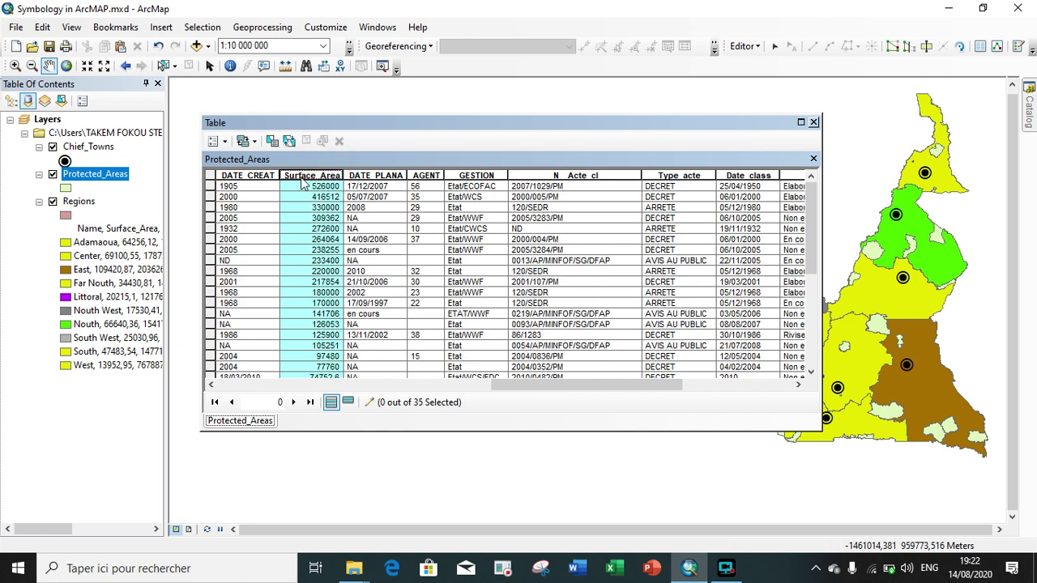
click(814, 122)
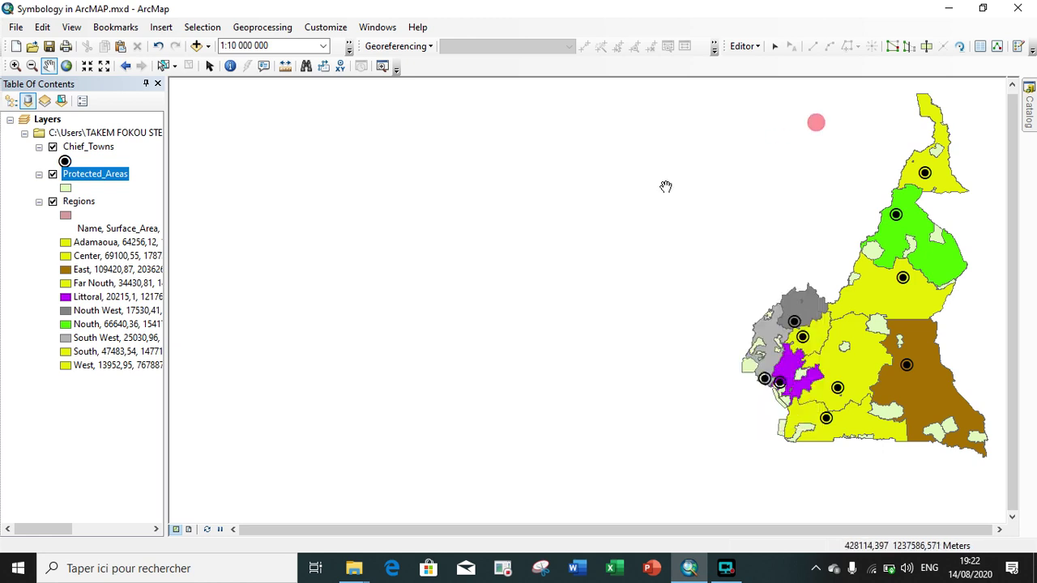
Symbolize Protected_Areas with graduated colors based on Surface_Area in 7 classes and apply it to the map.
right_click(101, 178)
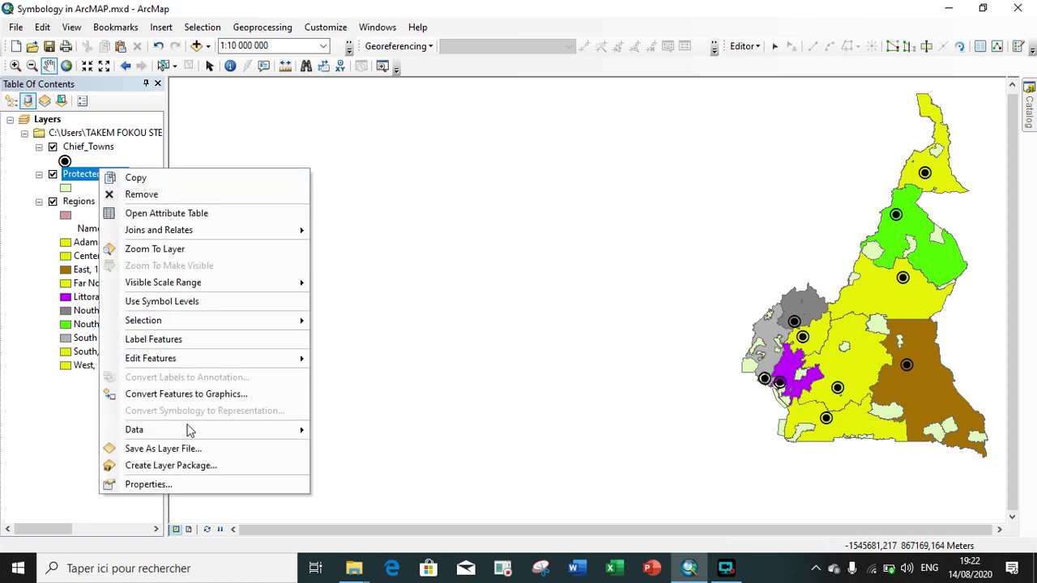
click(157, 482)
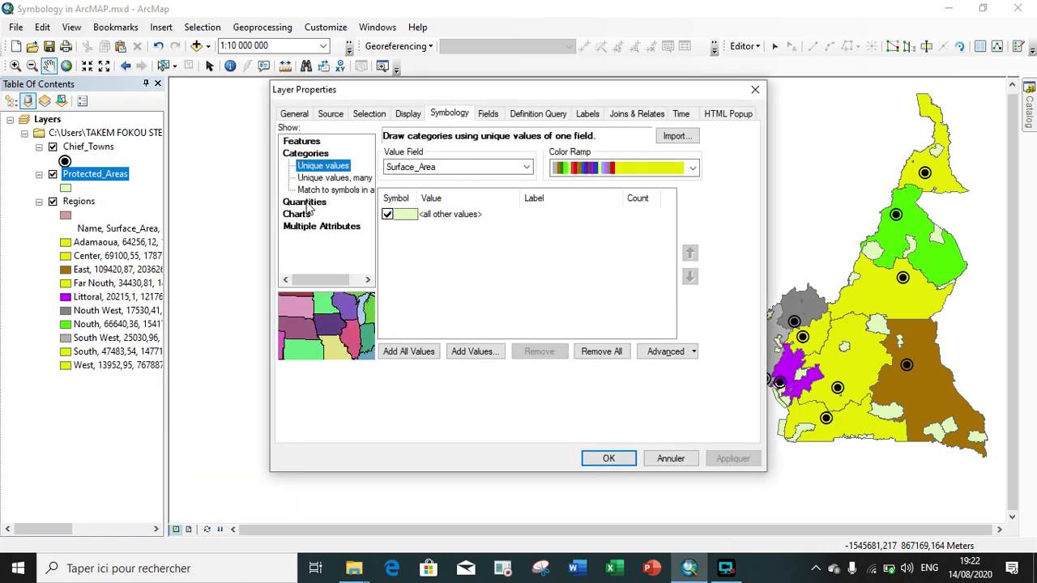
click(307, 204)
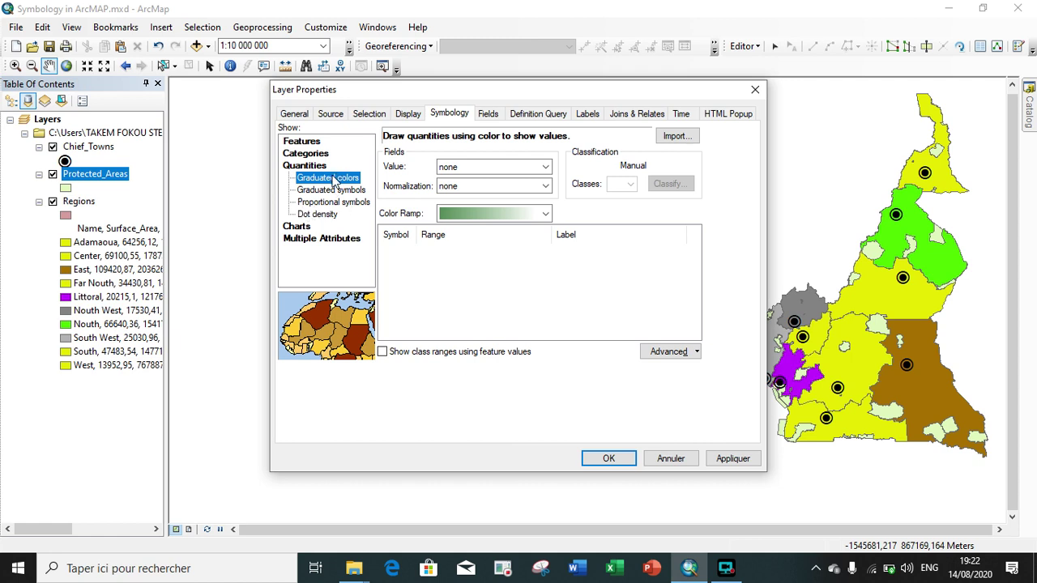
drag(642, 91, 468, 76)
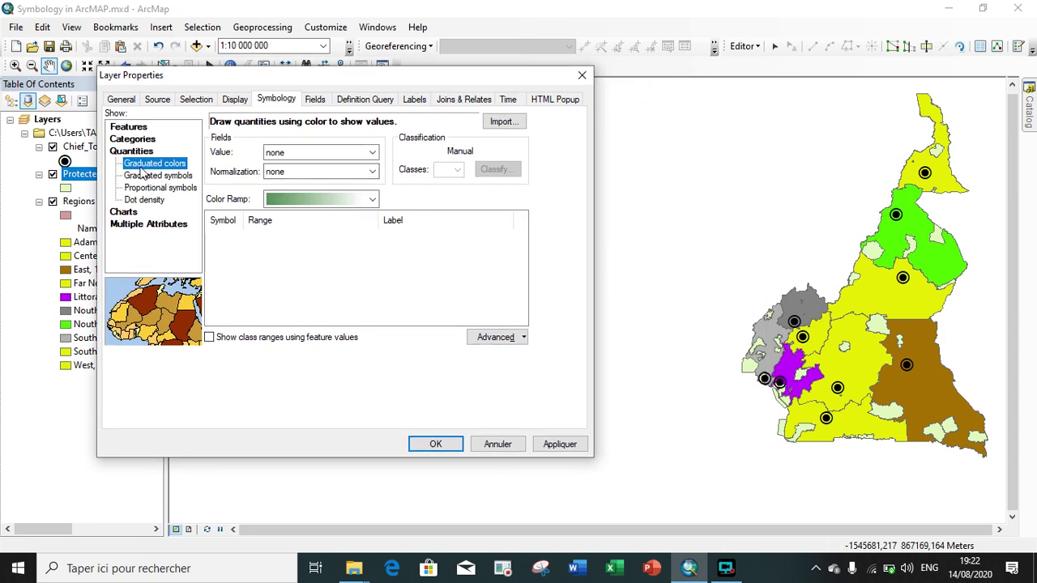
click(310, 154)
click(304, 186)
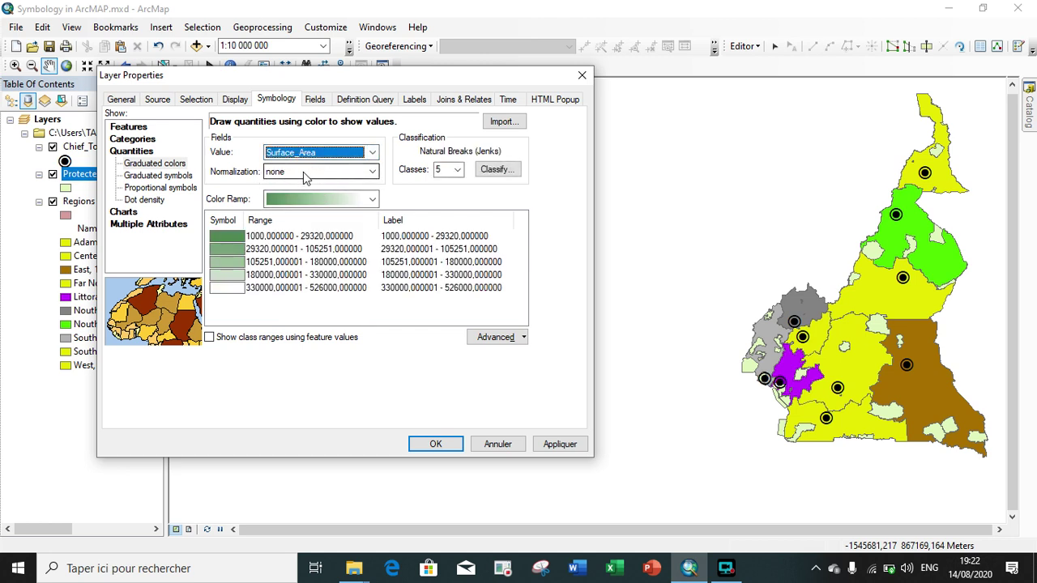
click(441, 169)
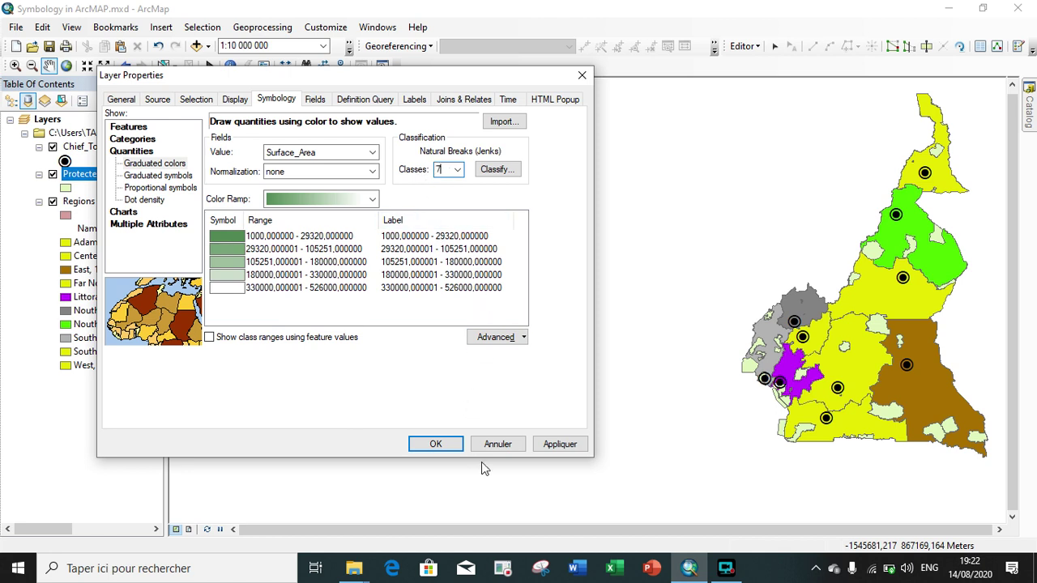
click(550, 444)
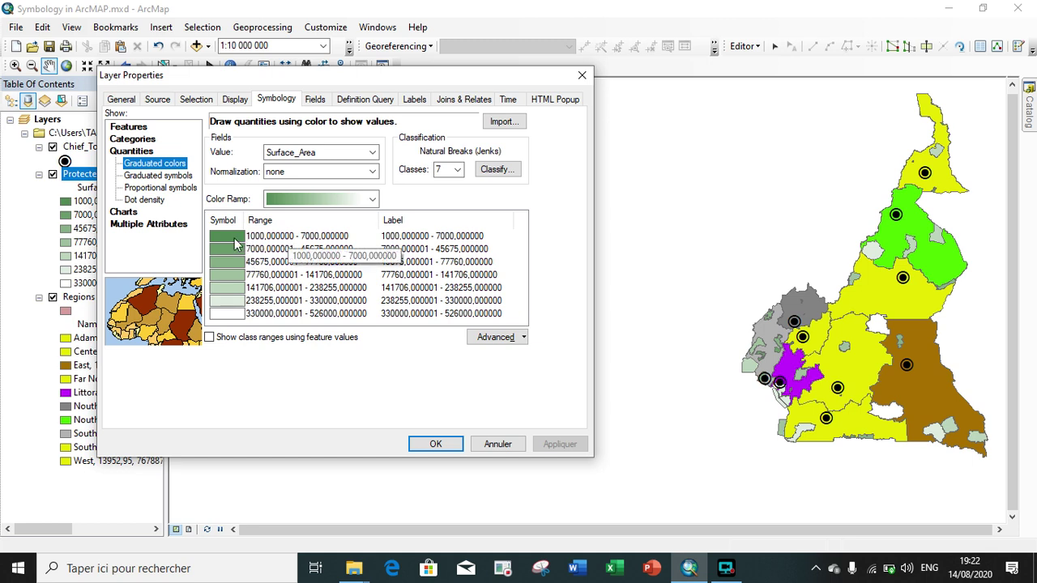
Reverse the sorting of the Surface_Area class ranges, restore their original order and apply the symbology.
click(373, 198)
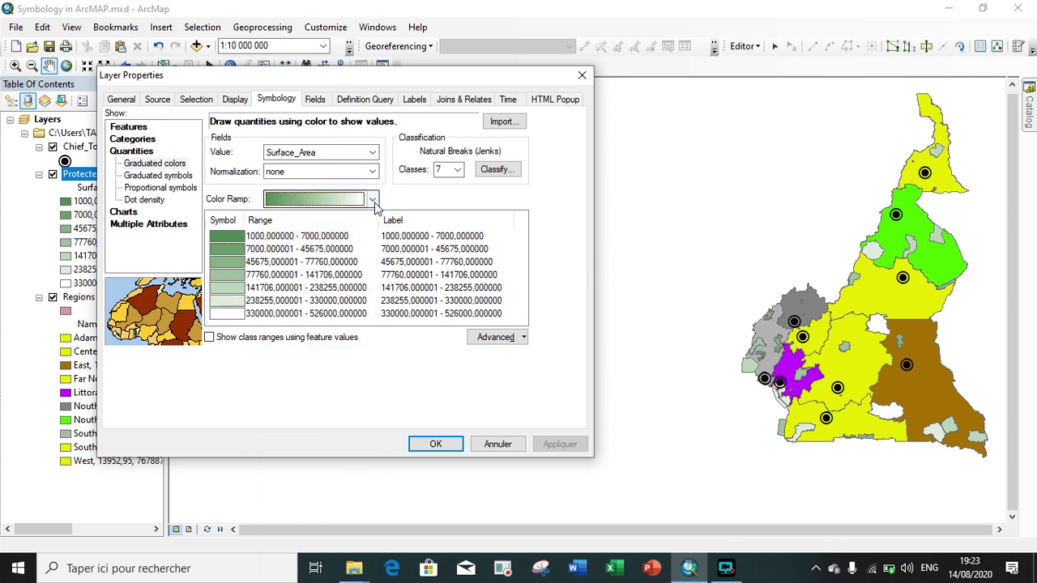
click(373, 200)
click(373, 200)
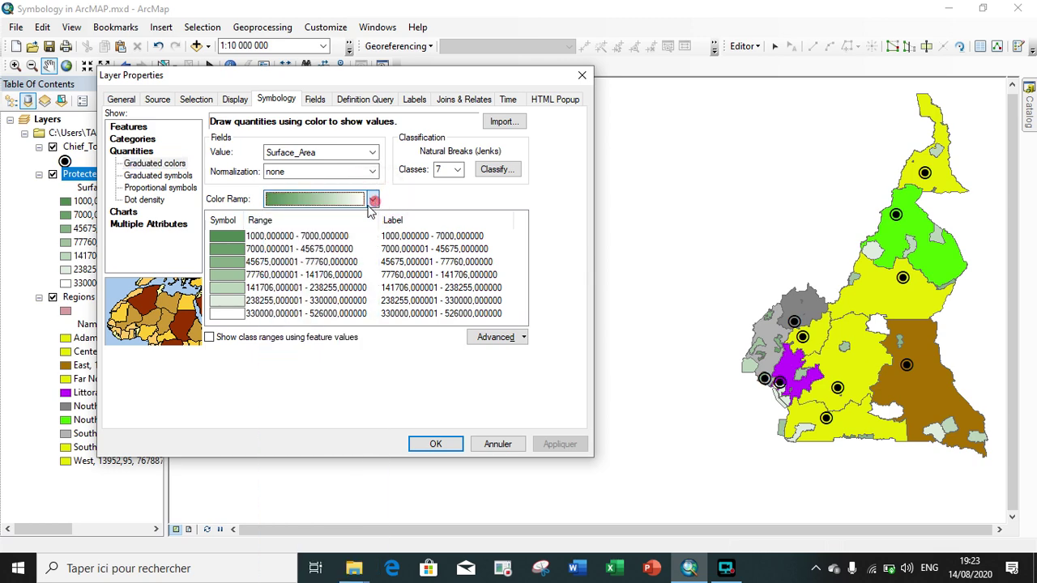
click(283, 222)
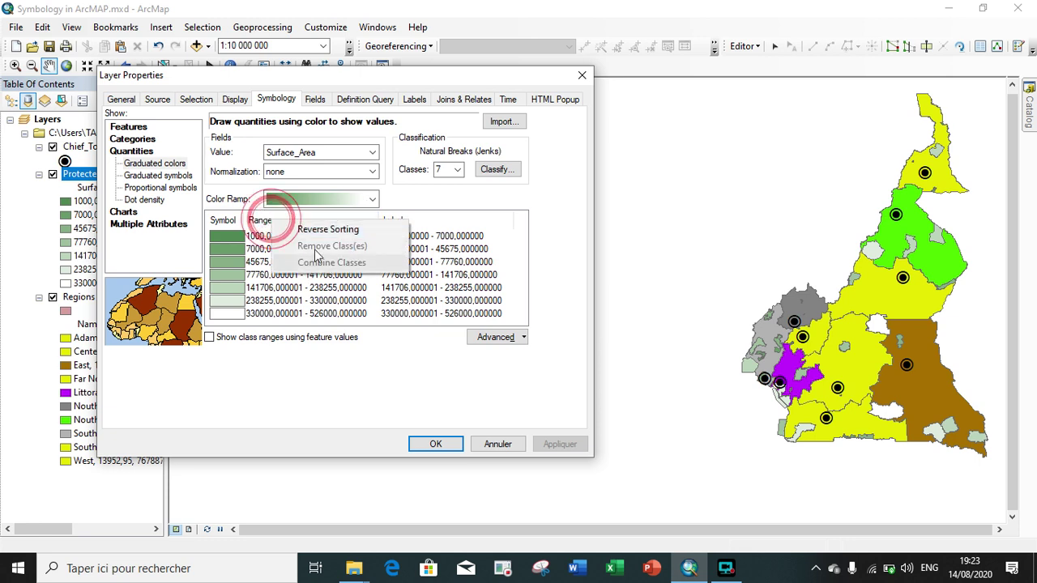
click(320, 231)
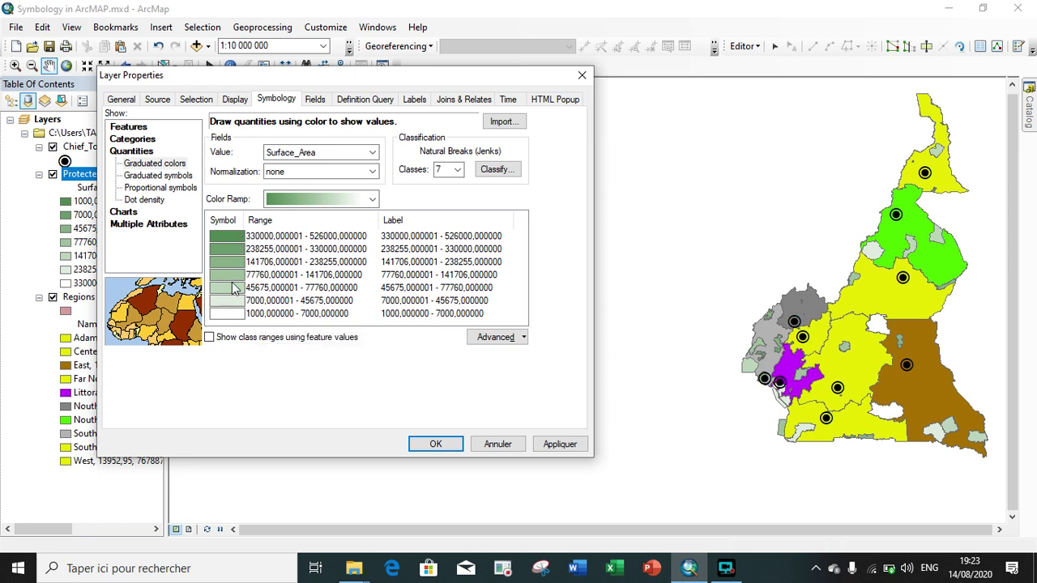
click(280, 220)
click(320, 230)
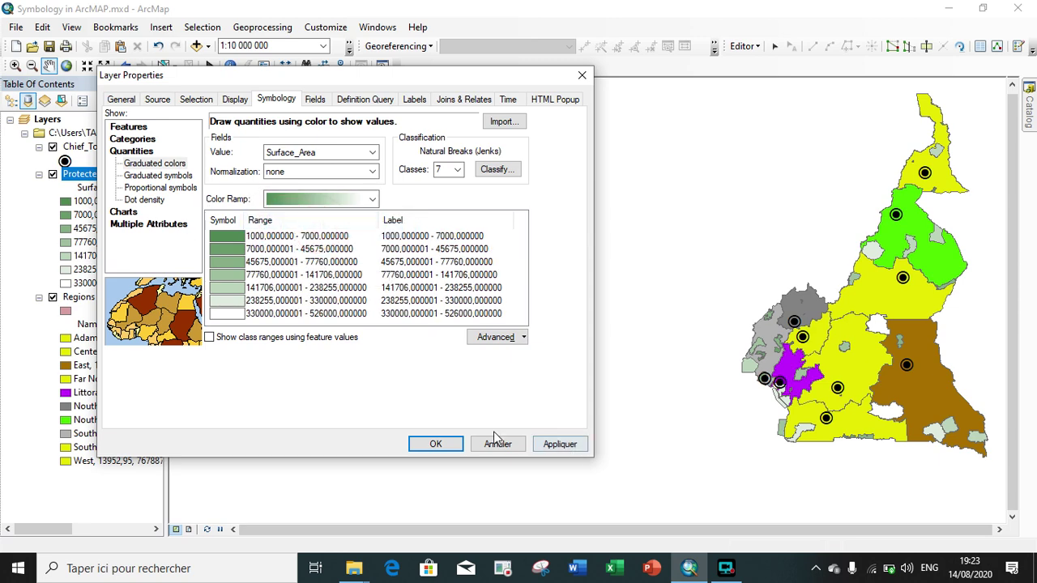
click(554, 444)
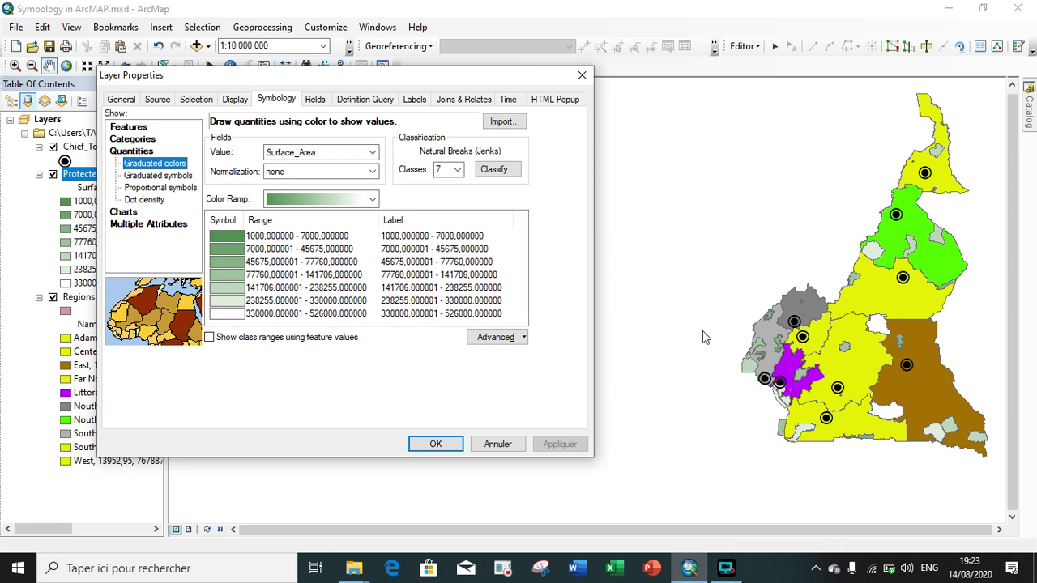
Symbolize Protected_Areas with graduated symbols based on Surface_Area, sized from 1 to 10, and apply it to the map.
click(147, 178)
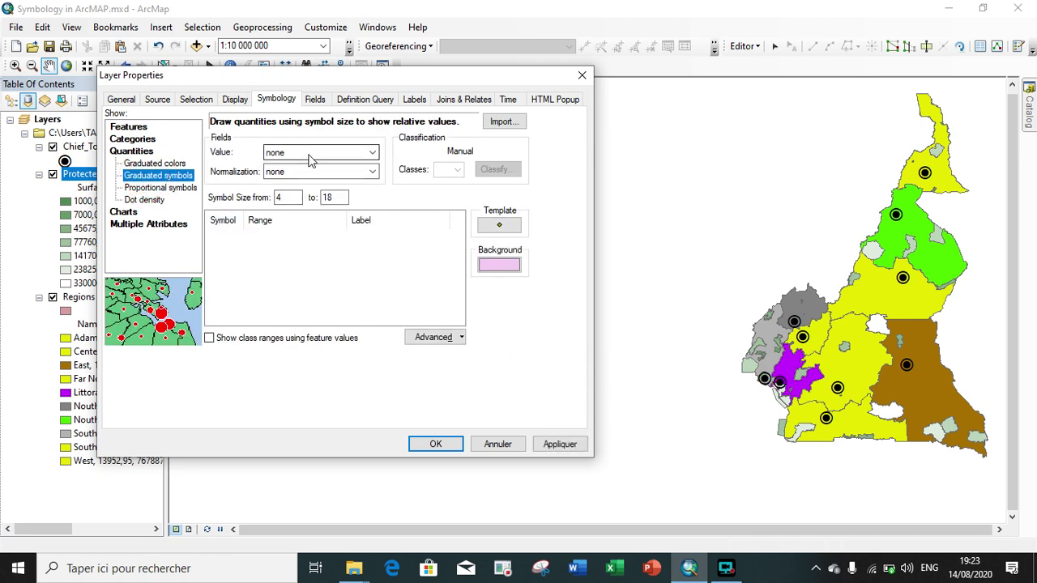
click(340, 152)
click(292, 187)
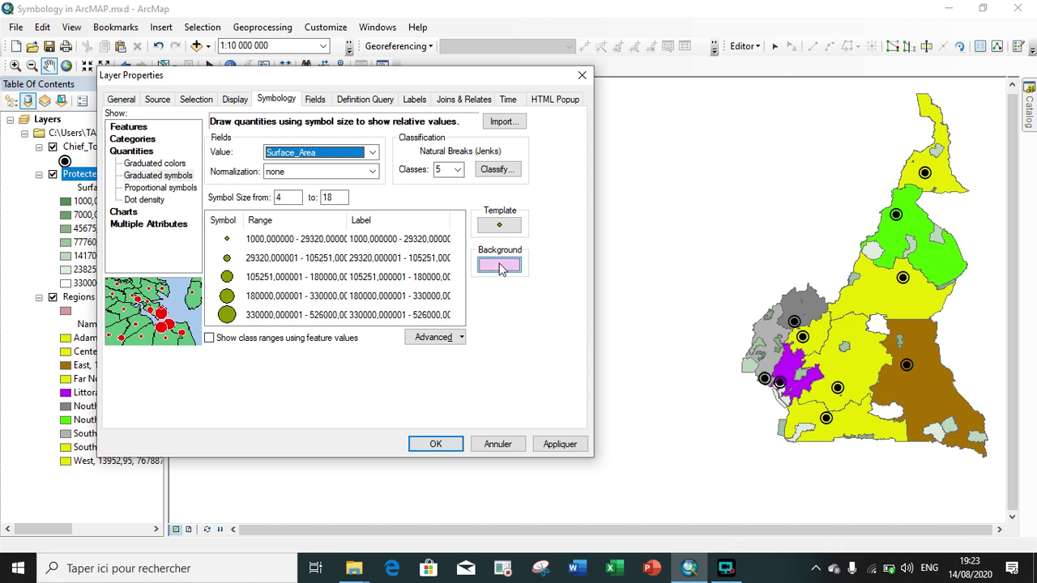
double_click(289, 198)
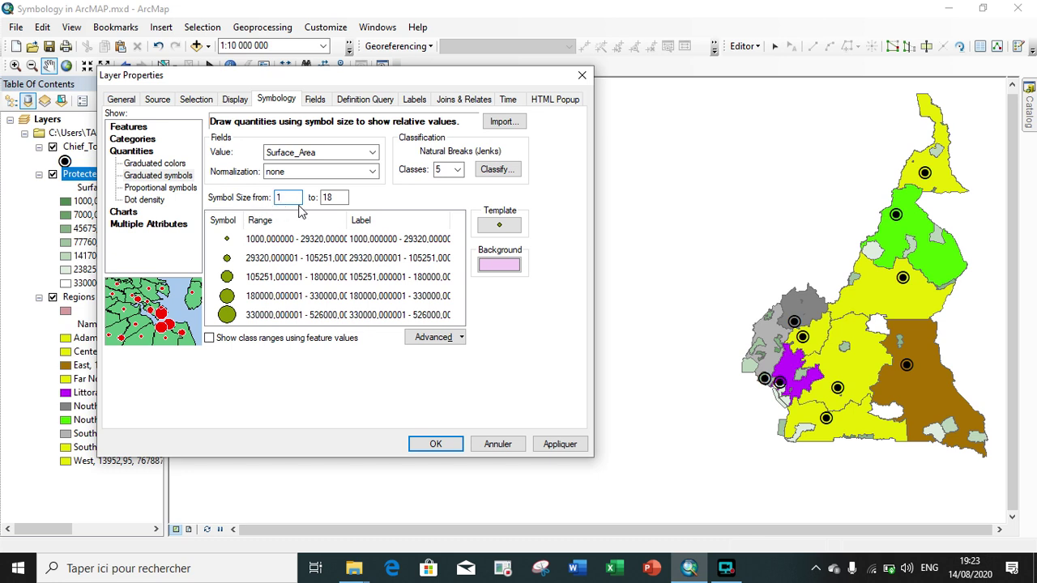
double_click(330, 197)
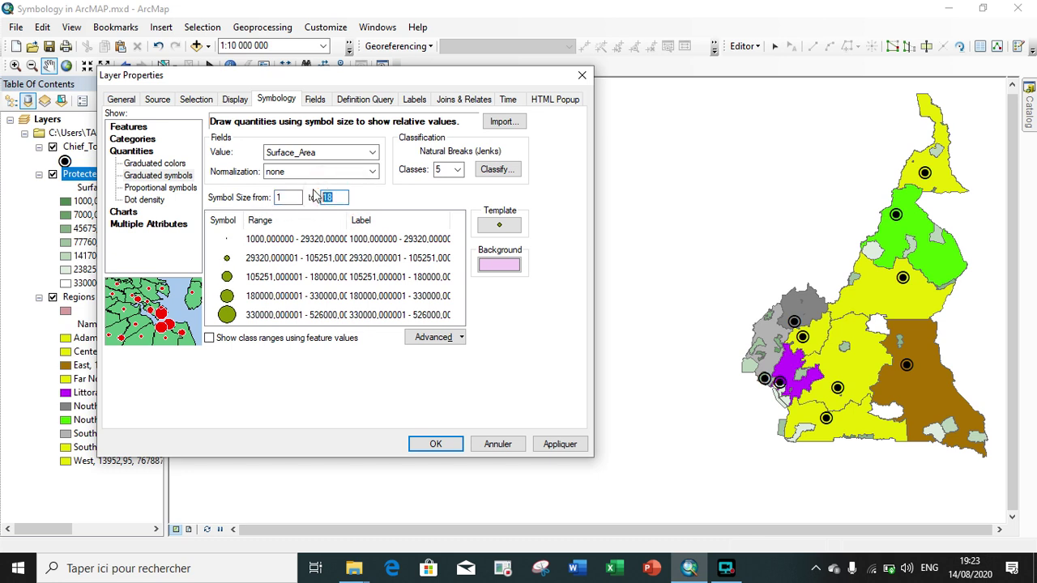
text(1)
click(559, 444)
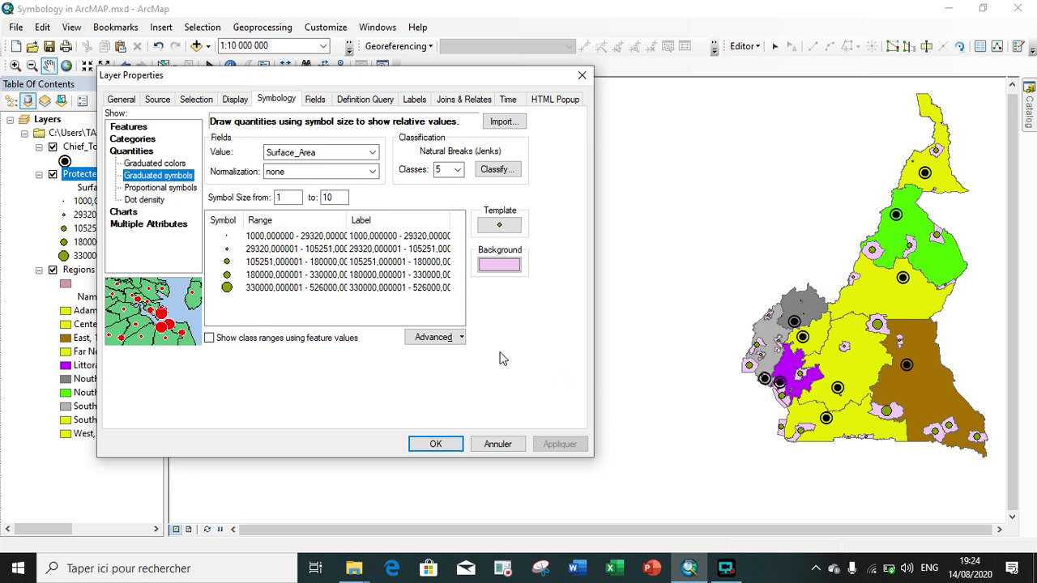
Switch Protected_Areas to proportional symbols using the Surface_Area value and apply them to the map.
click(154, 189)
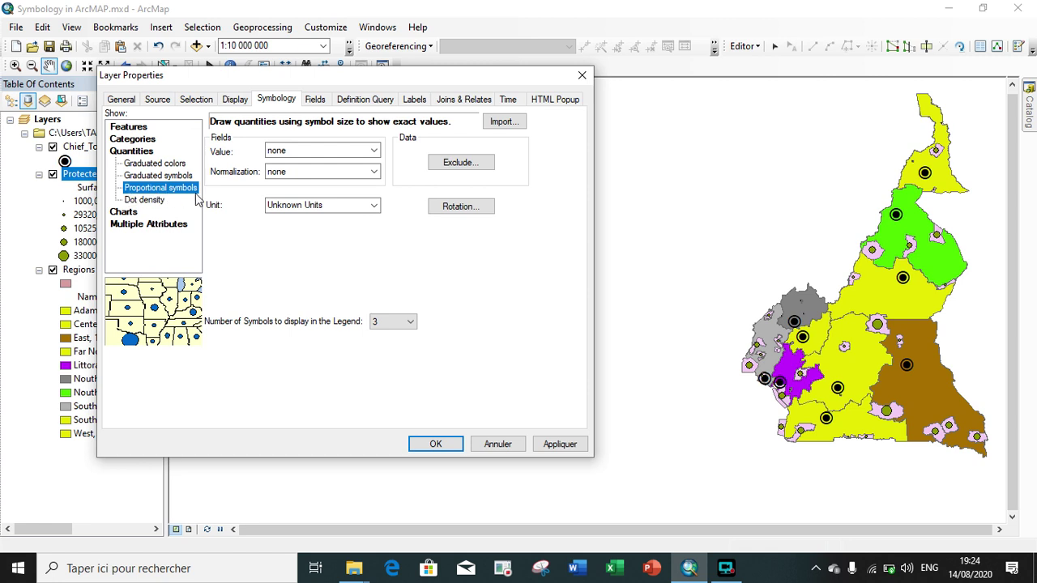
click(321, 152)
click(293, 185)
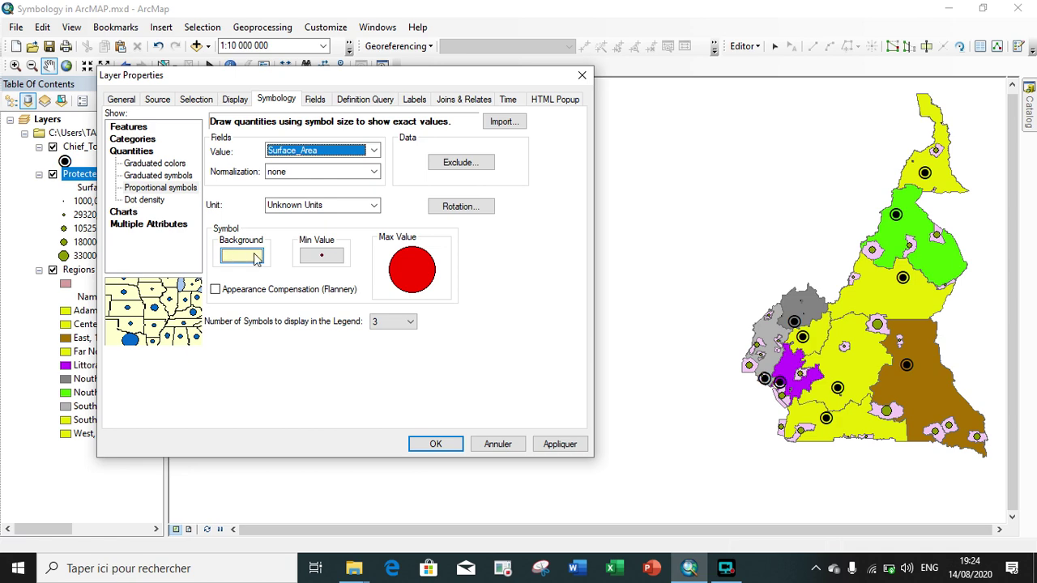
click(557, 446)
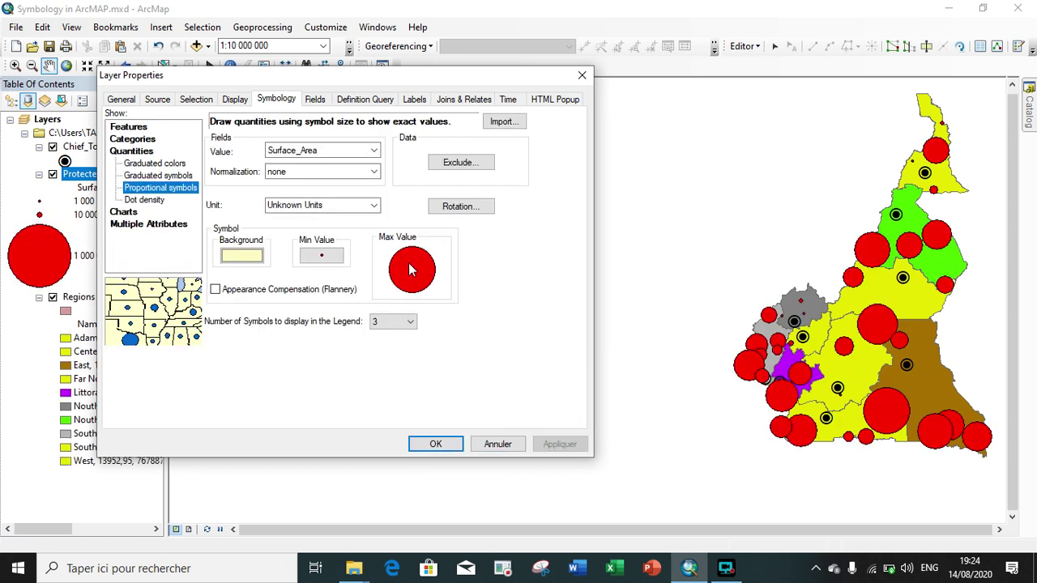
Symbolize Protected_Areas by dot density on Surface_Area with a dot value of 14000 and apply it.
click(144, 201)
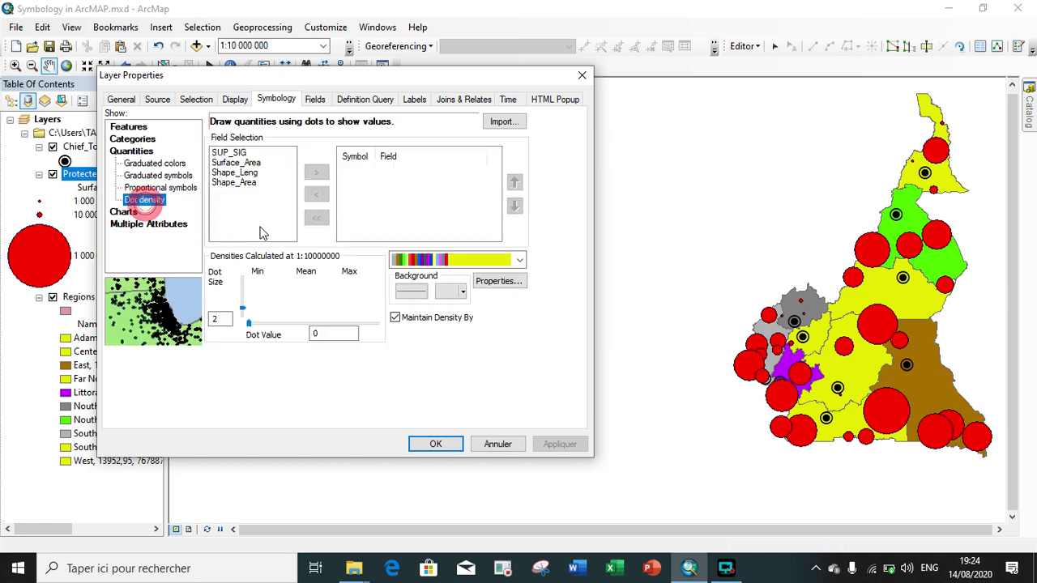
click(269, 164)
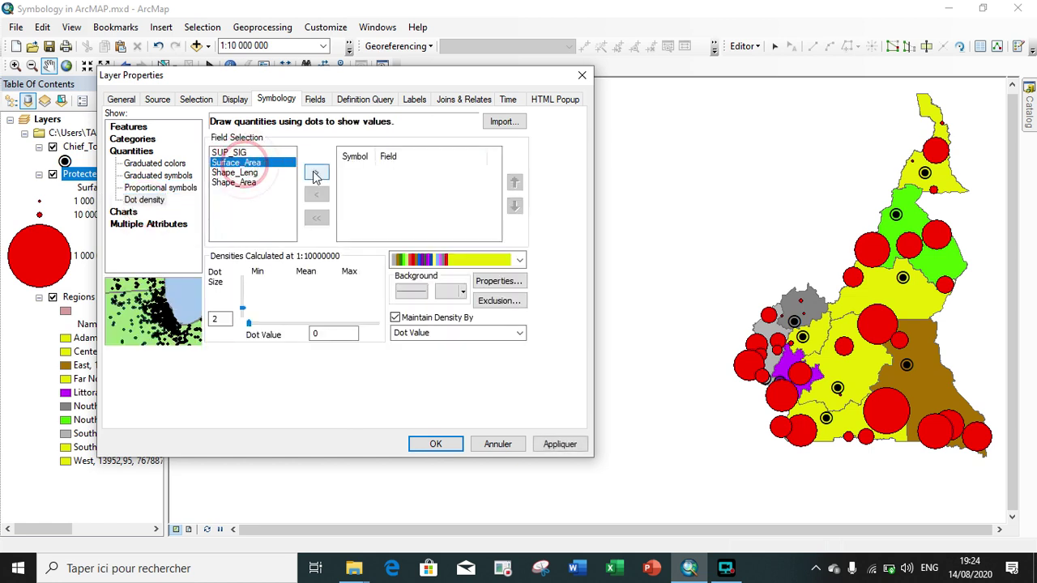
click(316, 173)
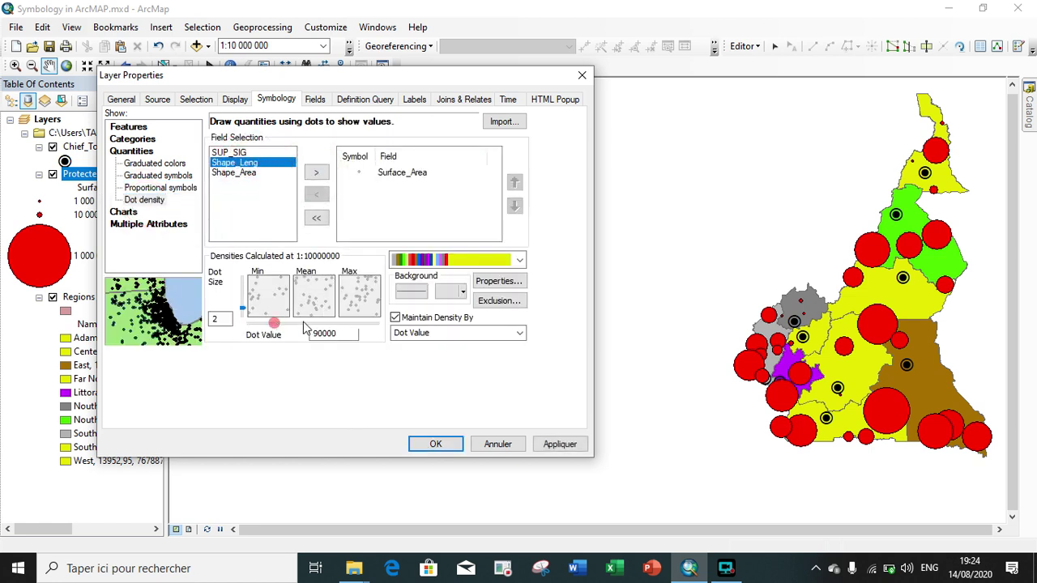
drag(274, 324, 377, 326)
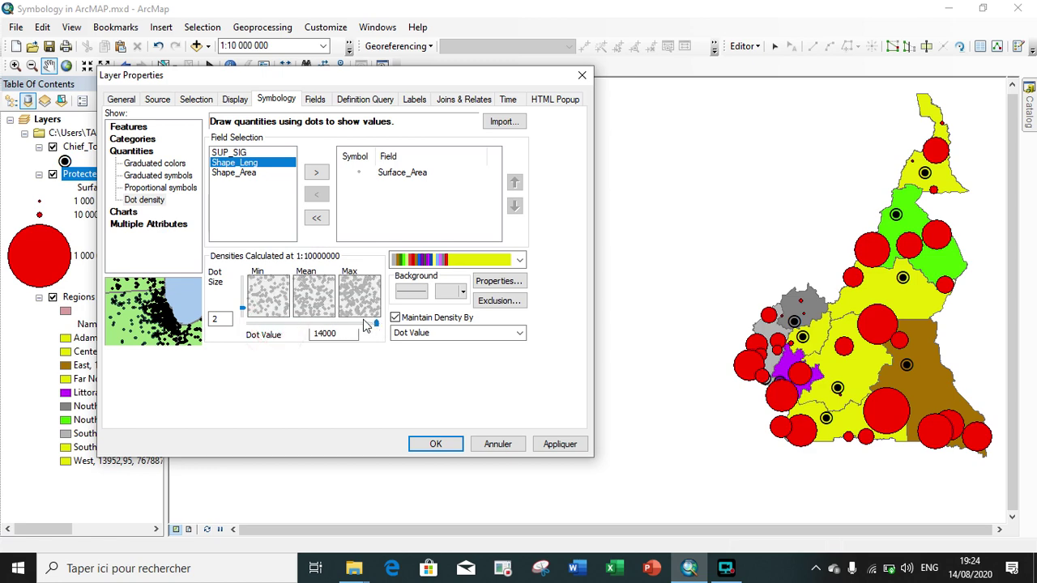
click(557, 448)
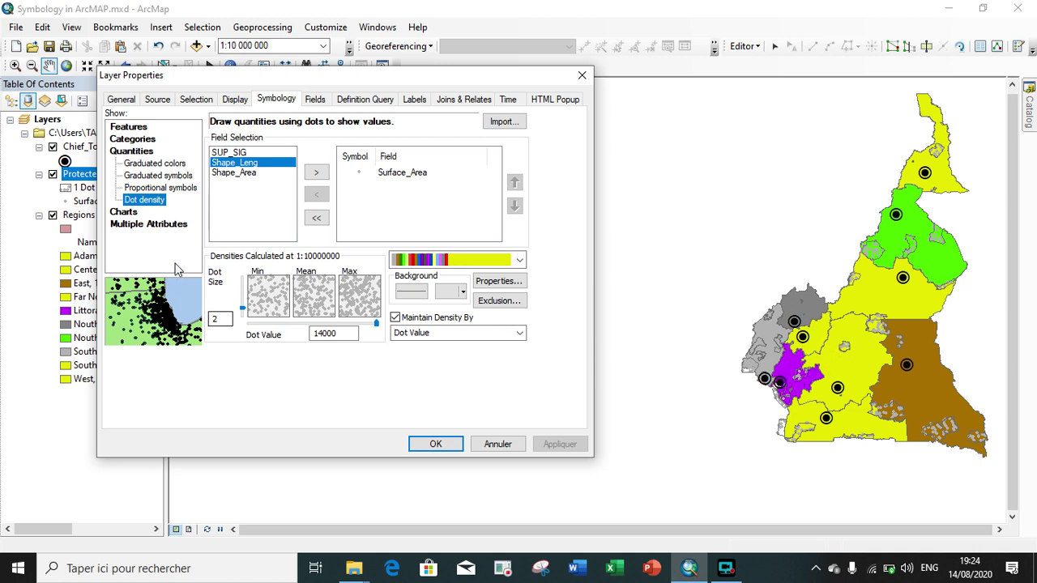
Switch Protected_Areas to pie chart symbology and add Surface_Area as the charted field.
click(119, 212)
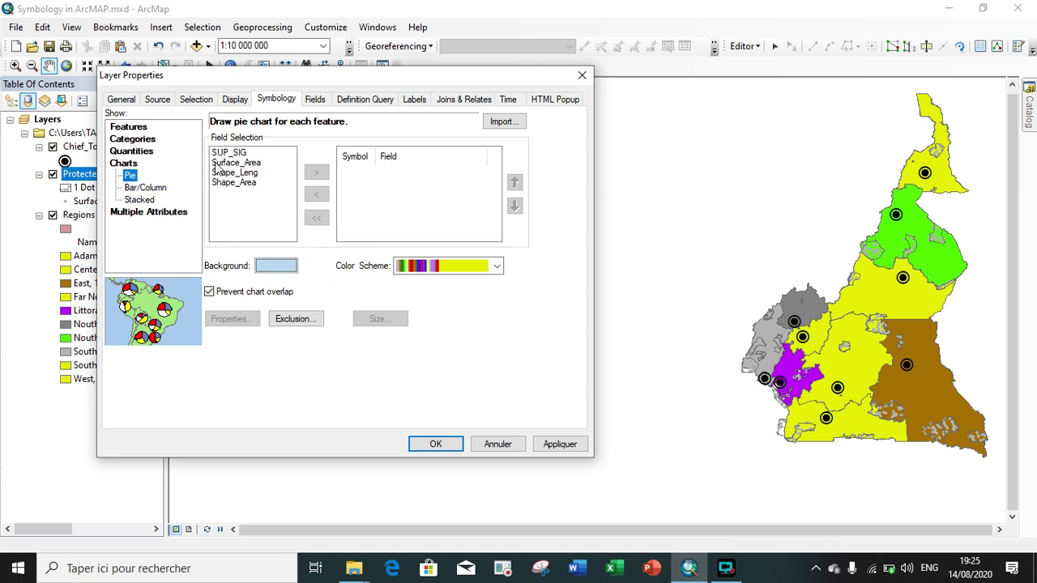
click(260, 166)
click(316, 171)
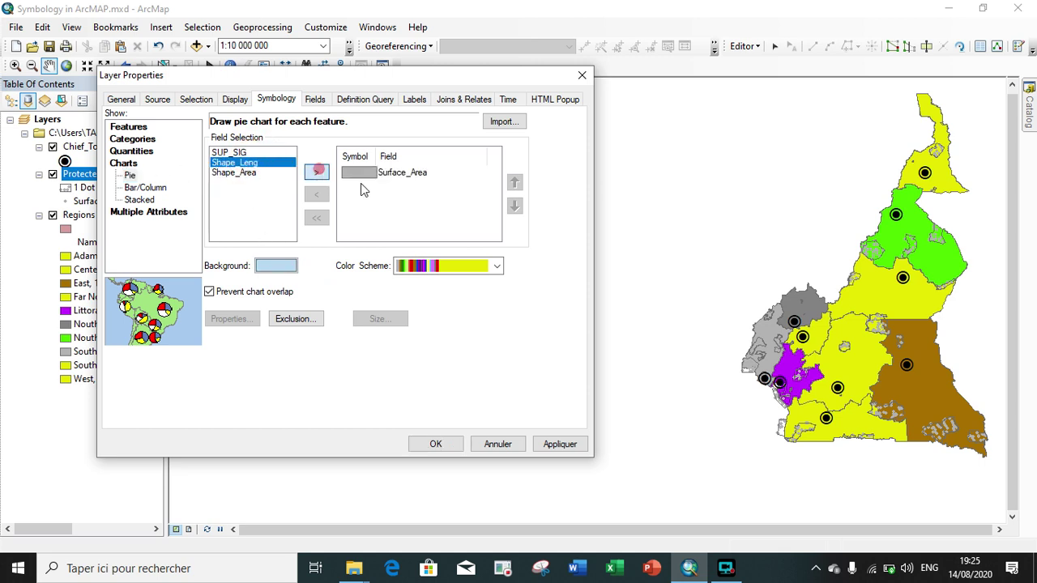
Reduce the fixed pie chart size to about 6 pts and apply the pie charts to the map.
click(374, 320)
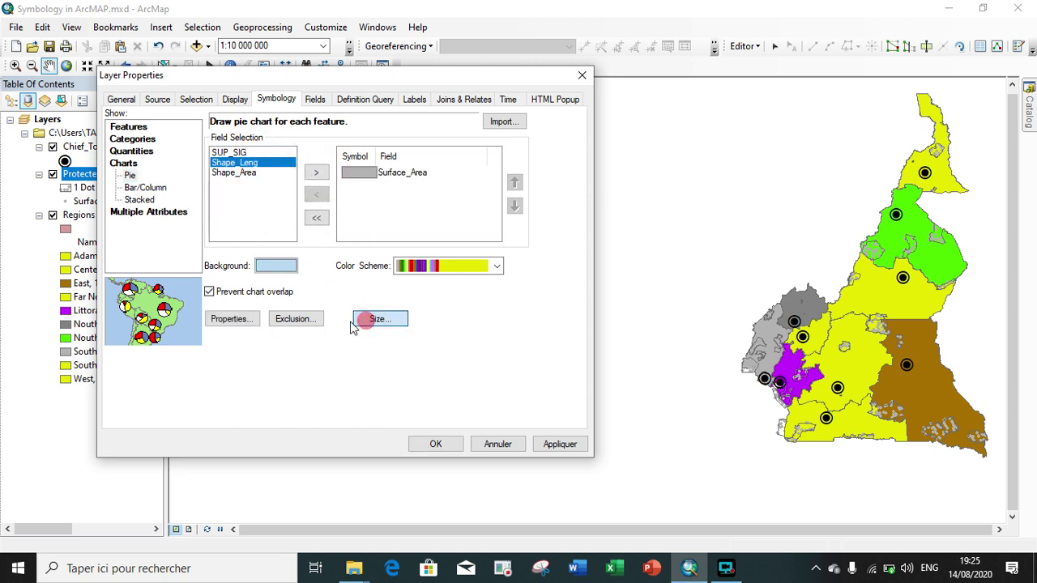
click(267, 253)
click(267, 253)
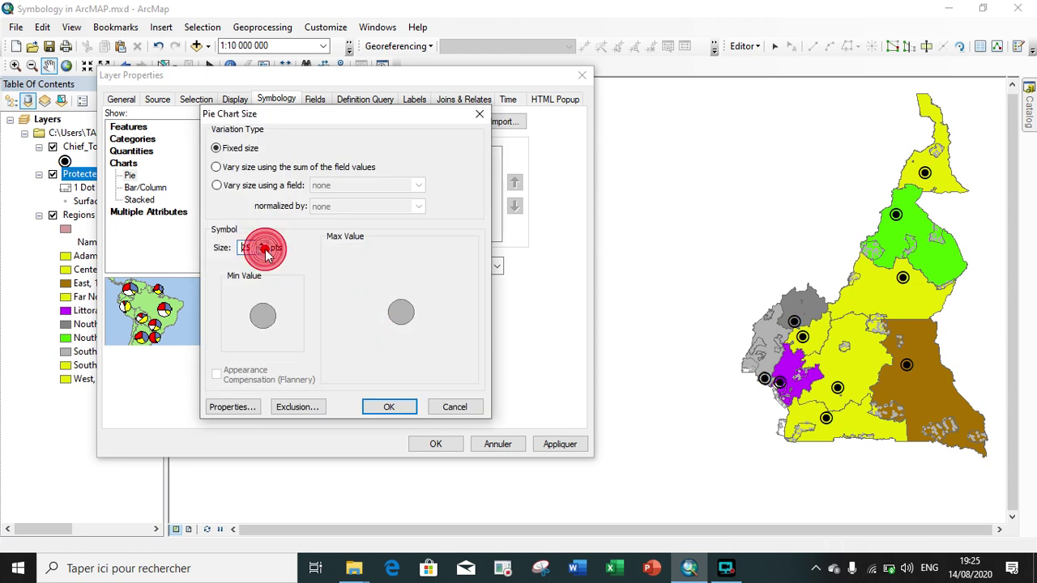
click(267, 253)
click(268, 253)
click(267, 253)
click(267, 253)
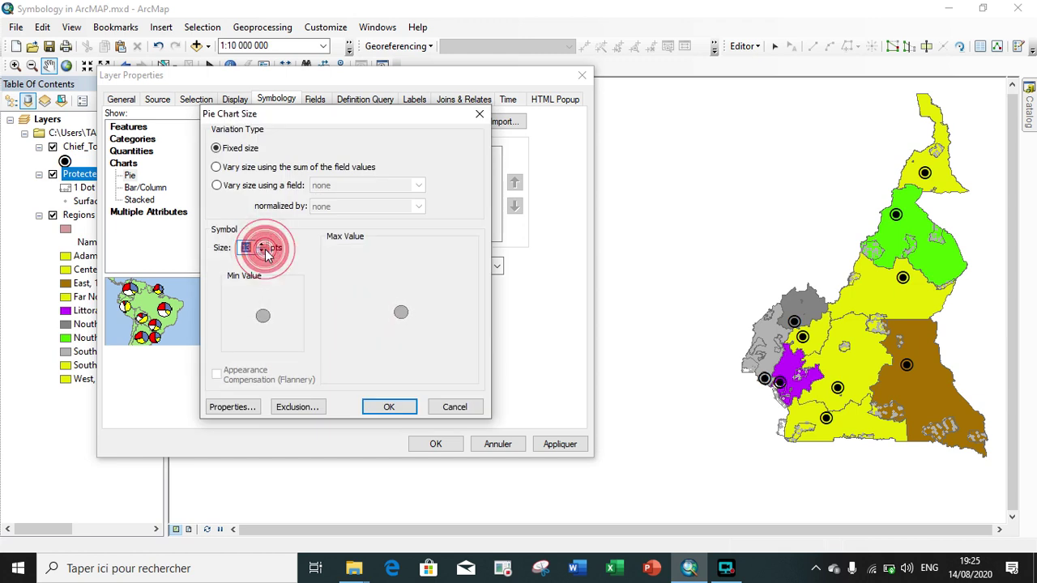
click(267, 253)
click(268, 252)
click(267, 252)
click(267, 253)
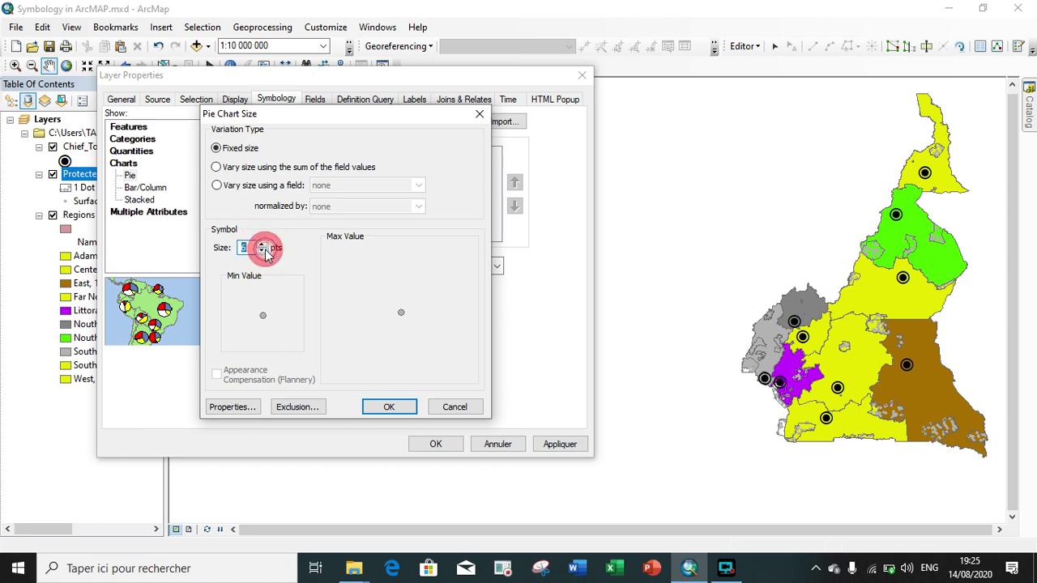
click(267, 253)
click(393, 407)
click(561, 444)
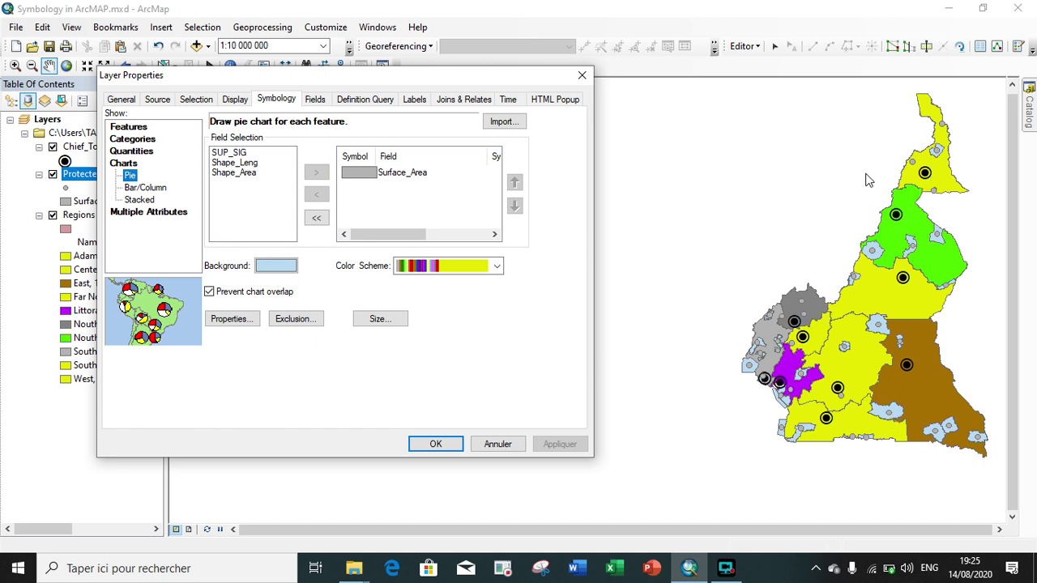
Switch Protected_Areas to bar/column charts of the Surface_Area field and check the charts' maximum length setting.
click(145, 188)
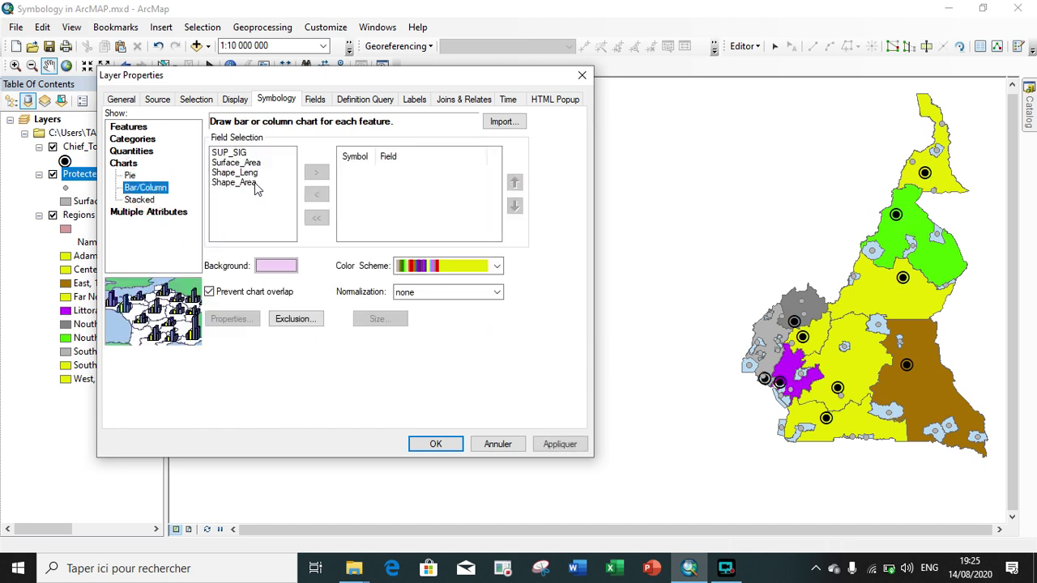
click(257, 163)
click(316, 172)
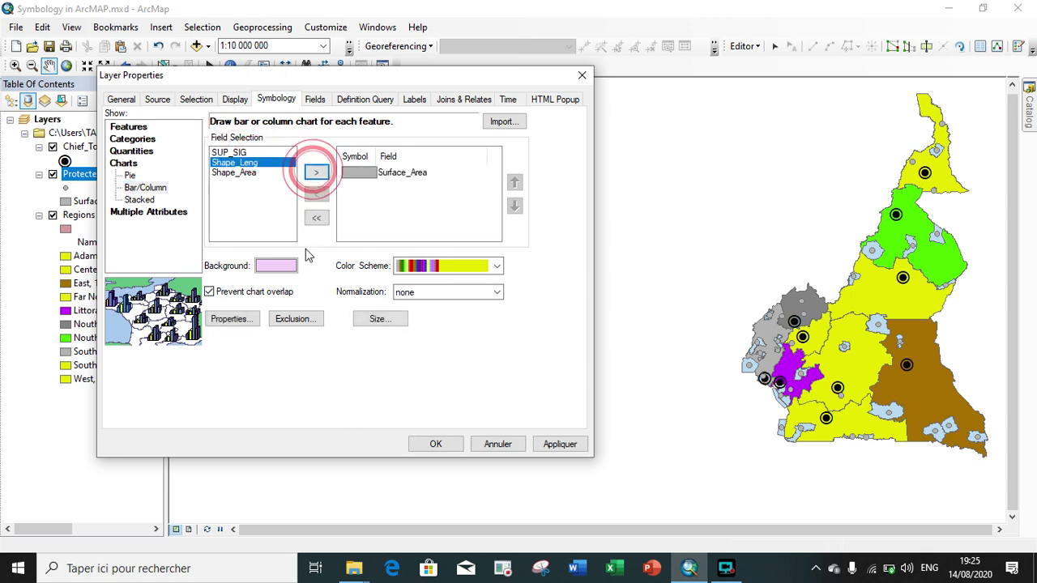
click(384, 321)
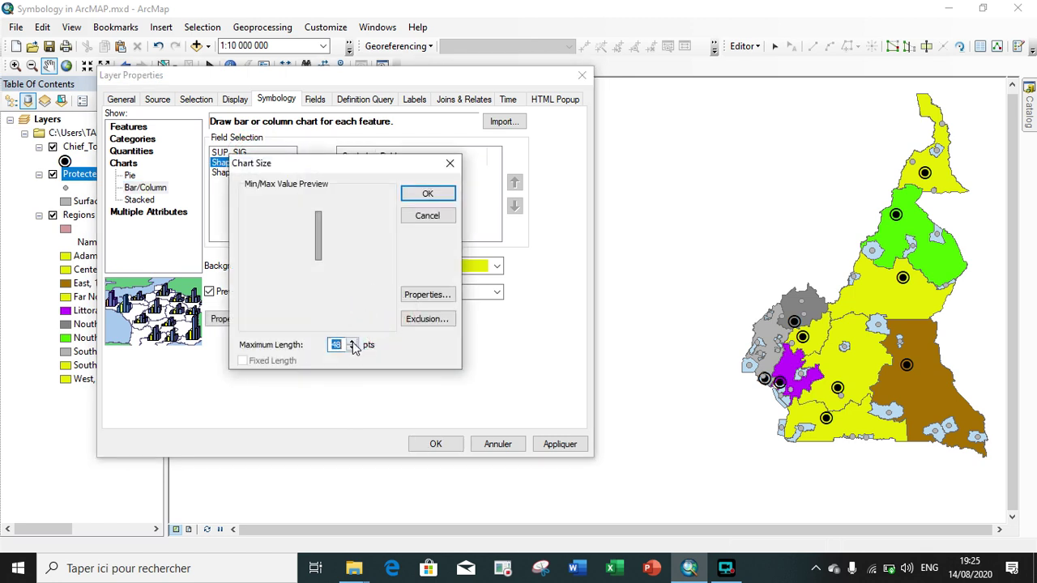
click(352, 343)
click(353, 350)
click(427, 193)
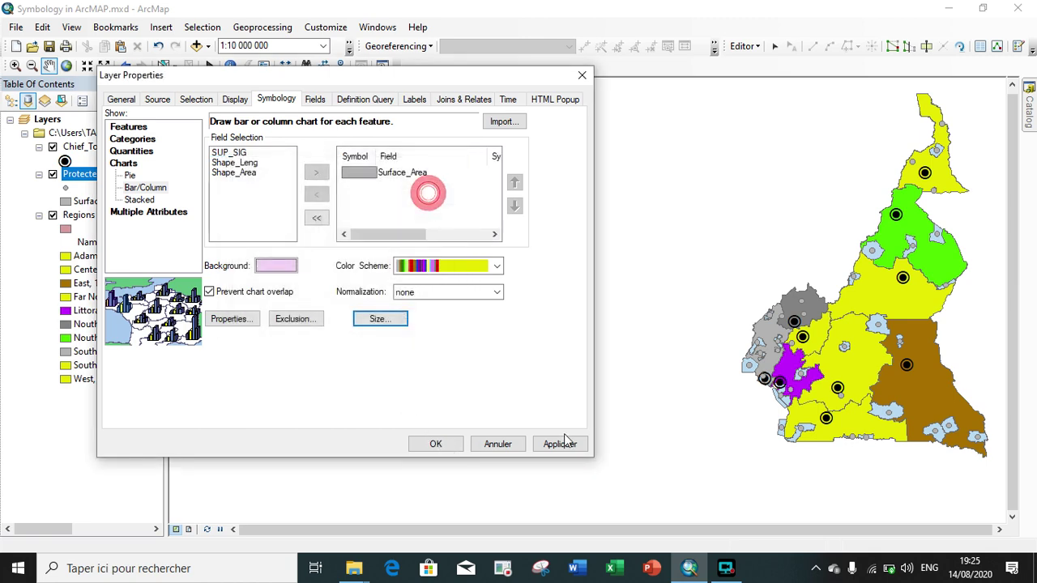
Try the Bar orientation in the chart properties, return to Column, and apply the column charts to the map.
click(228, 319)
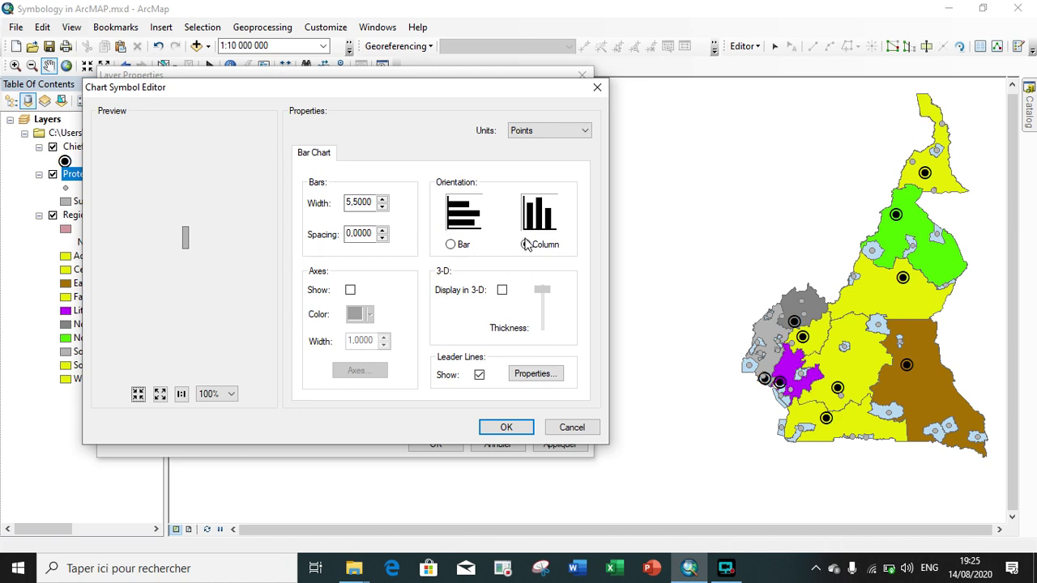
click(451, 245)
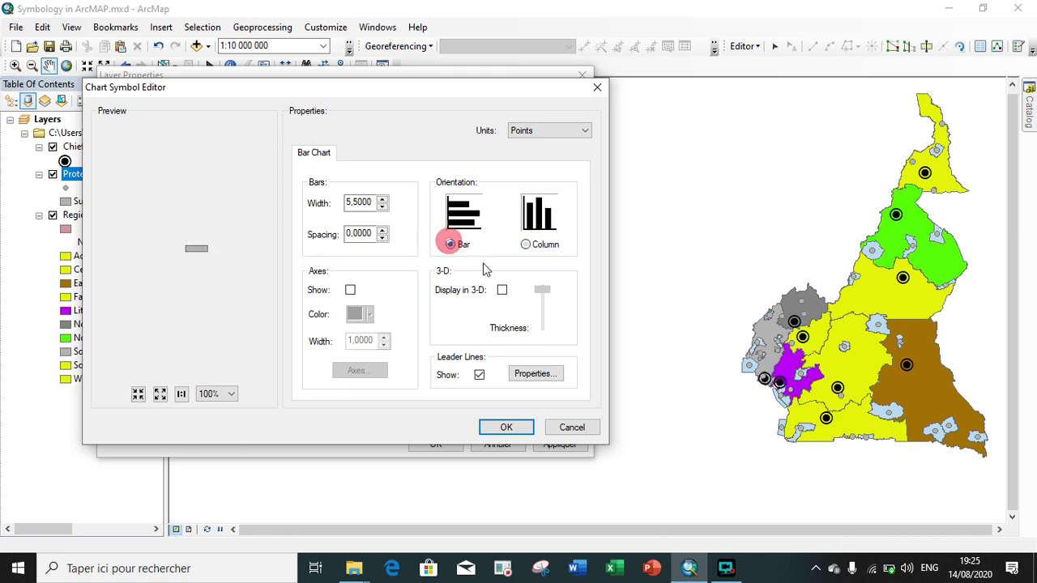
click(527, 244)
click(549, 431)
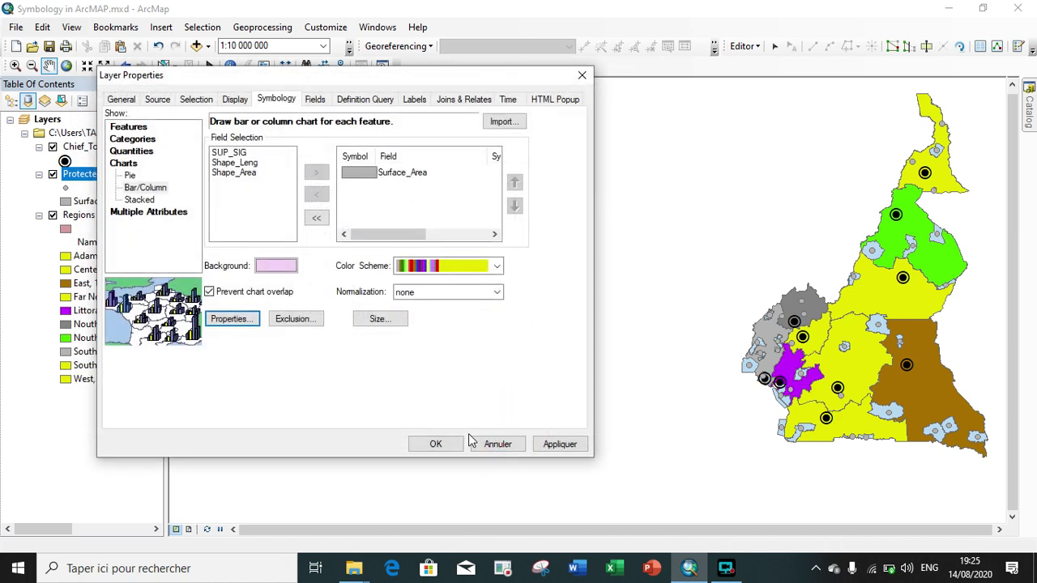
click(557, 445)
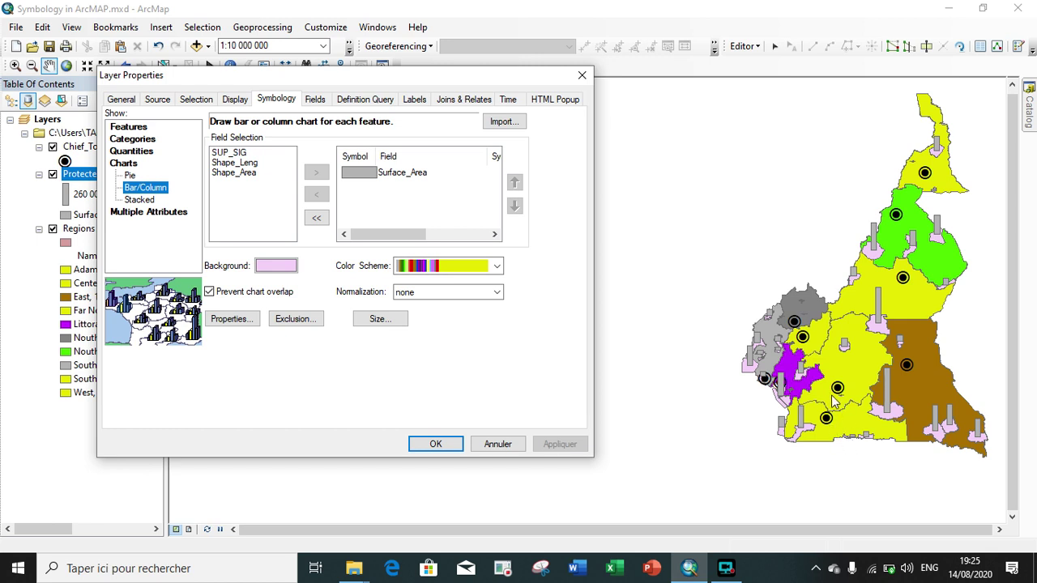
Switch Protected_Areas to stacked charts, add Surface_Area as the charted field, and apply the charts to the map.
click(134, 199)
click(243, 162)
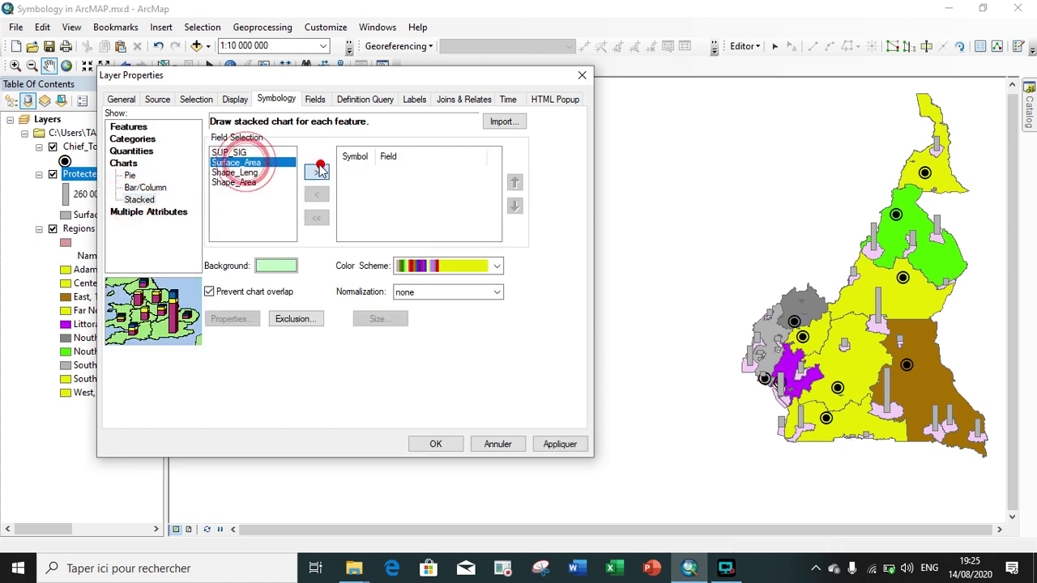
click(318, 171)
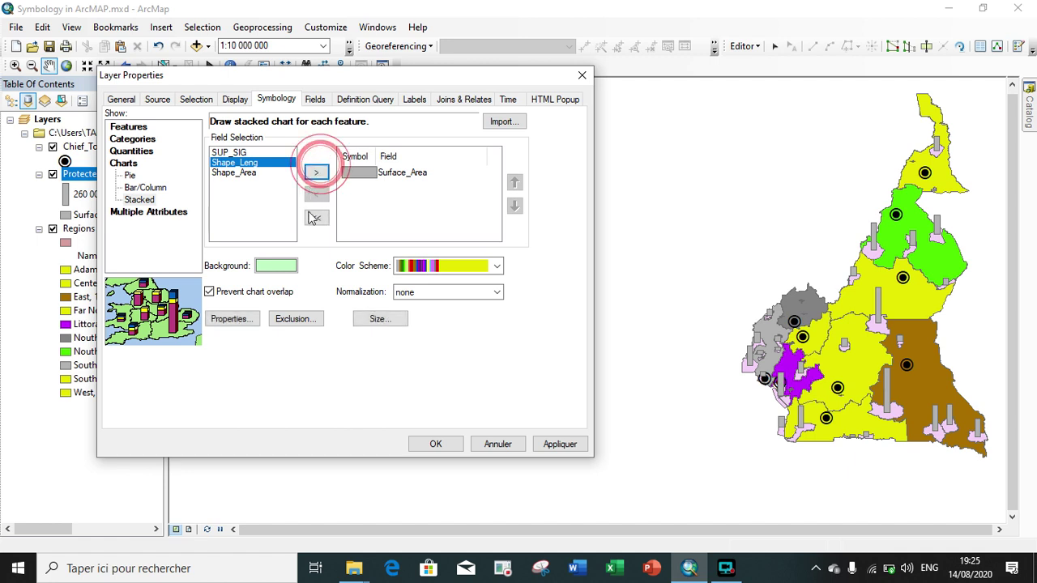
click(555, 448)
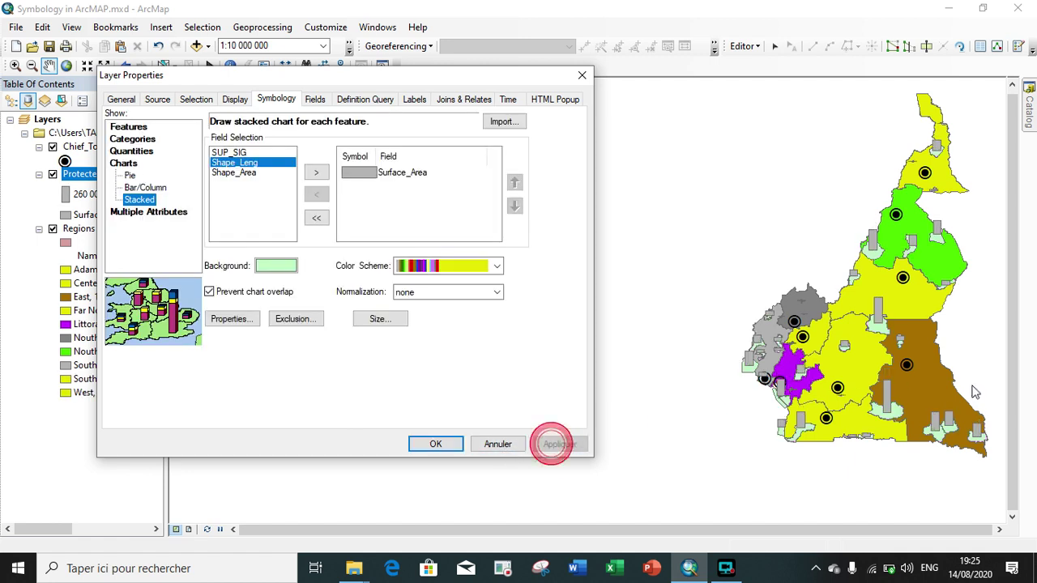
Switch Protected_Areas to the Quantity by category symbology with Surface_Area as value field and add all its values.
click(138, 213)
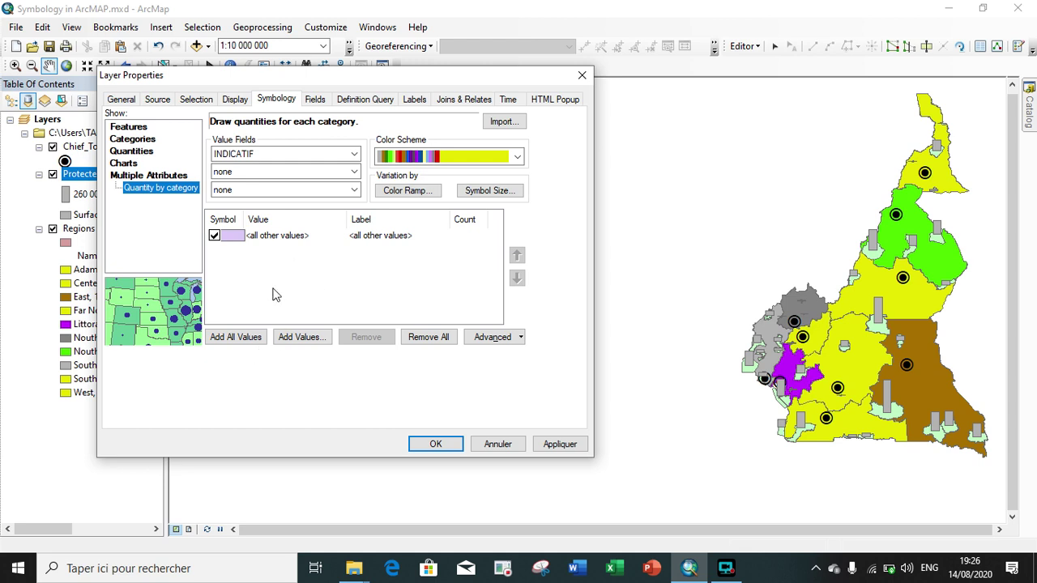
click(295, 154)
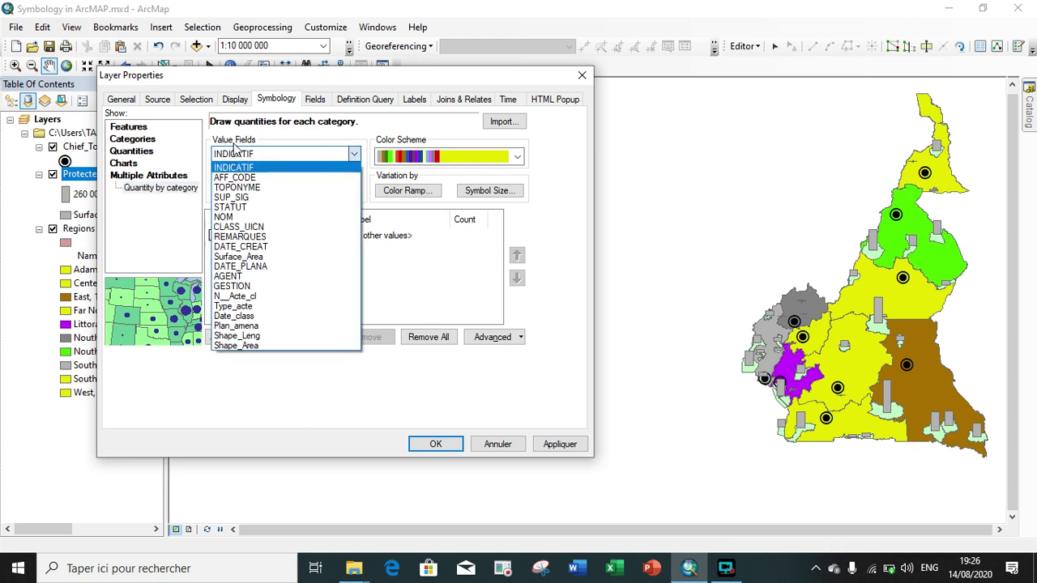
click(236, 257)
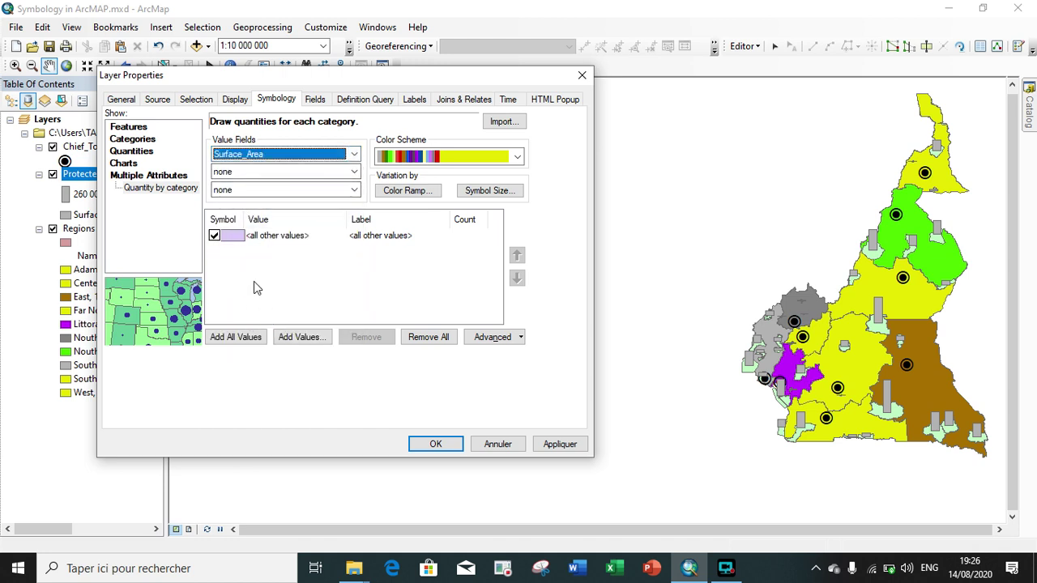
click(236, 338)
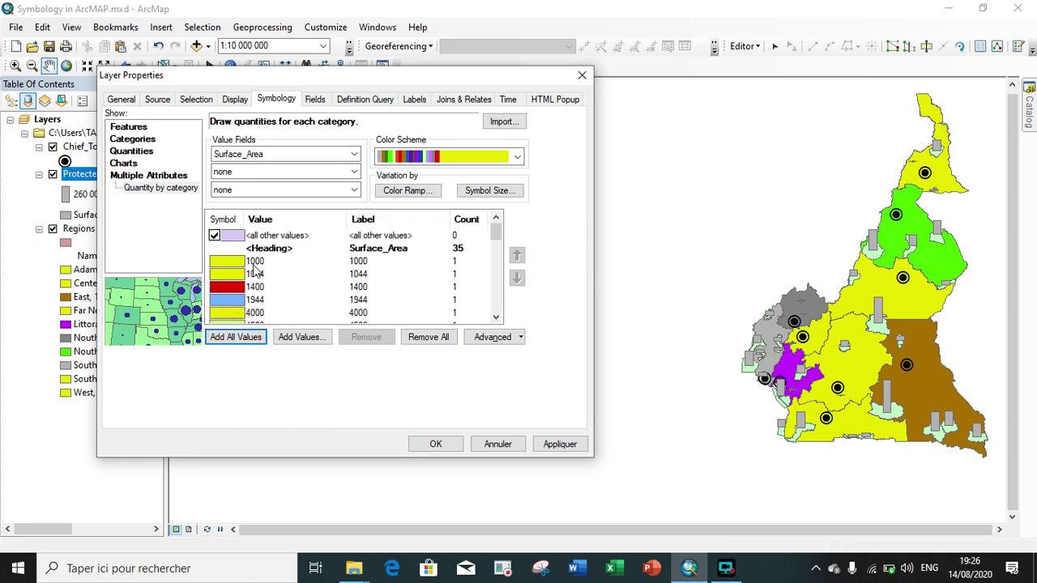
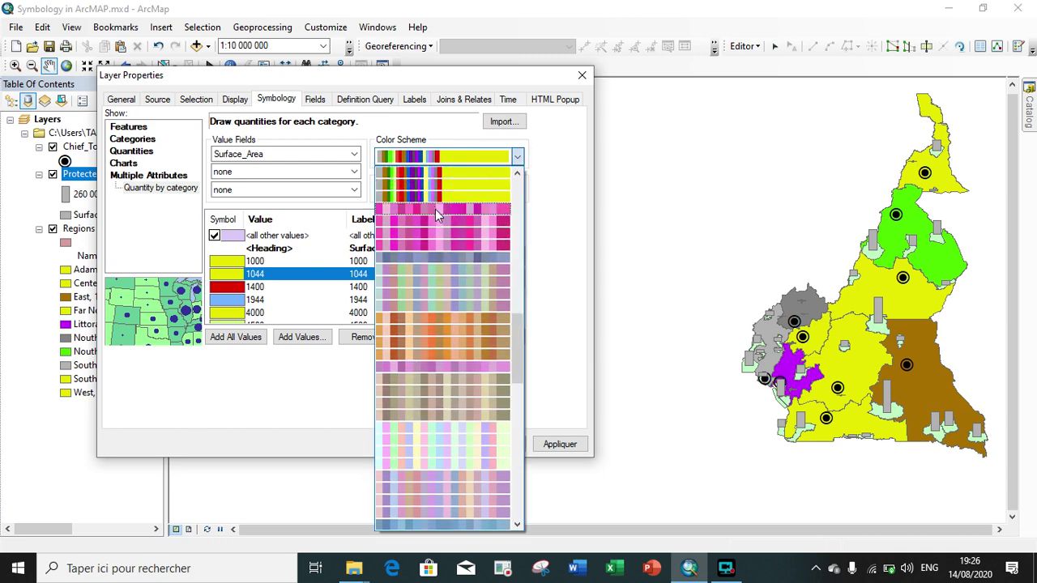
Recolor the Surface_Area value 1044 with a magenta color scheme and the value 29320 with a pastel color scheme.
click(430, 215)
scroll(247, 315, down, 3)
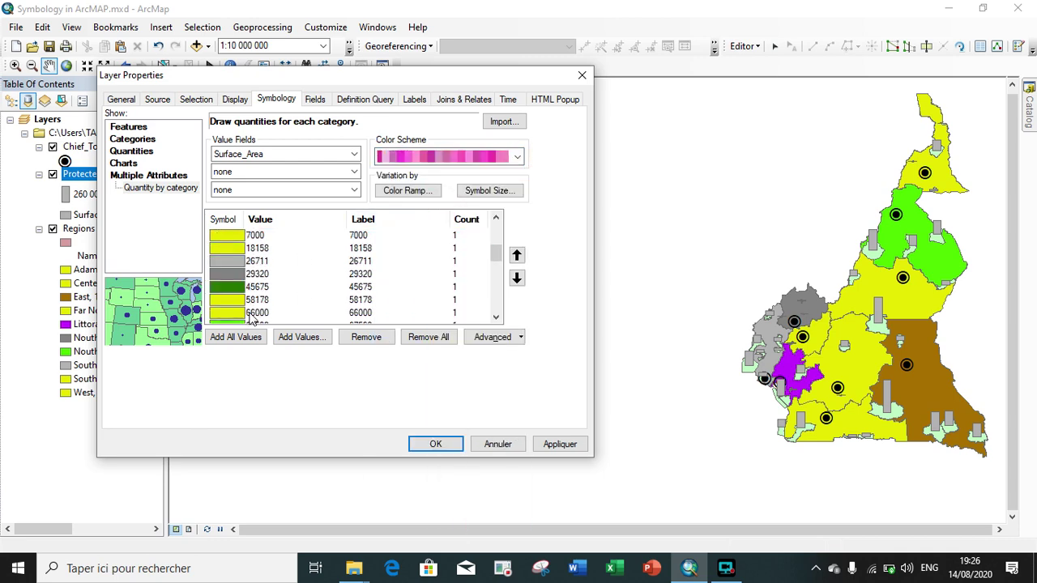
click(232, 275)
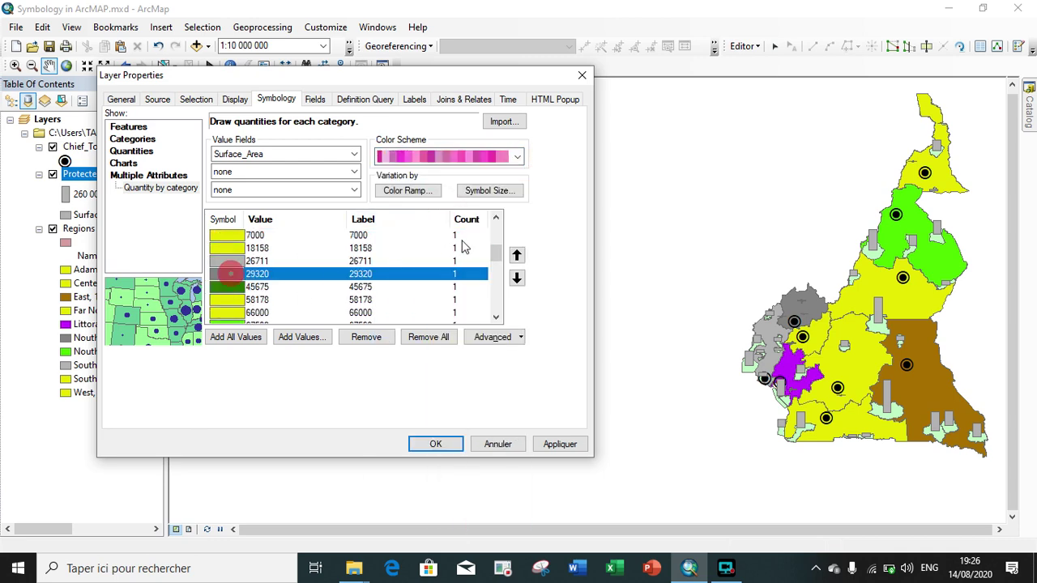
click(517, 157)
click(428, 408)
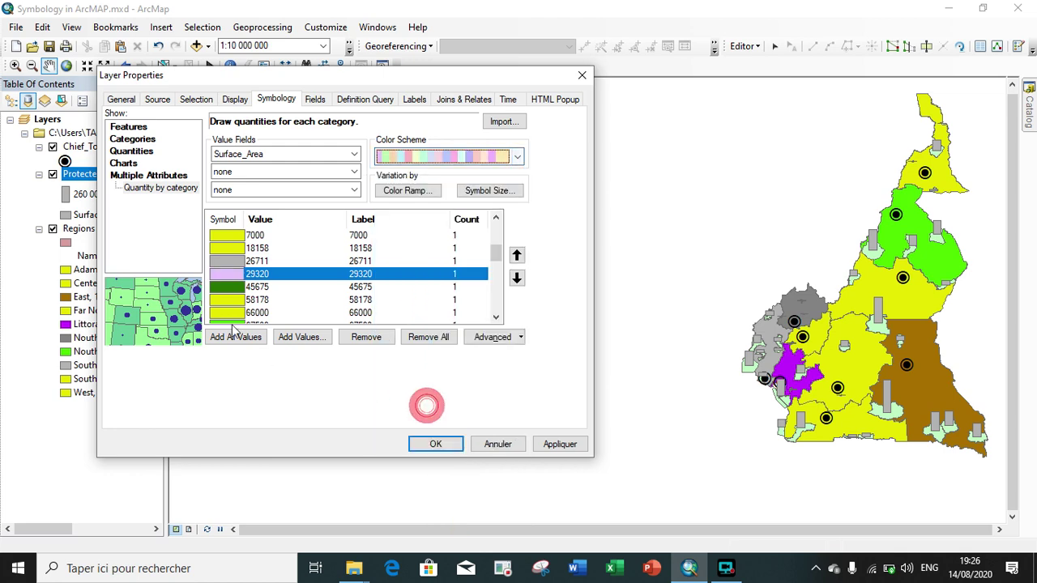
Recolor the Surface_Area values 77760 and 126053 with purple color schemes.
scroll(251, 308, down, 3)
click(237, 248)
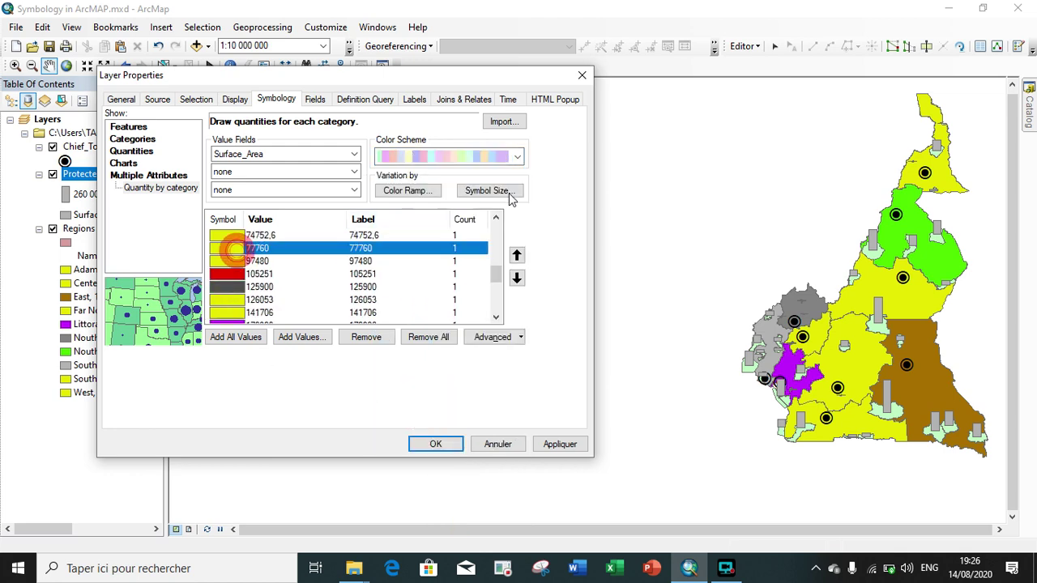
click(519, 158)
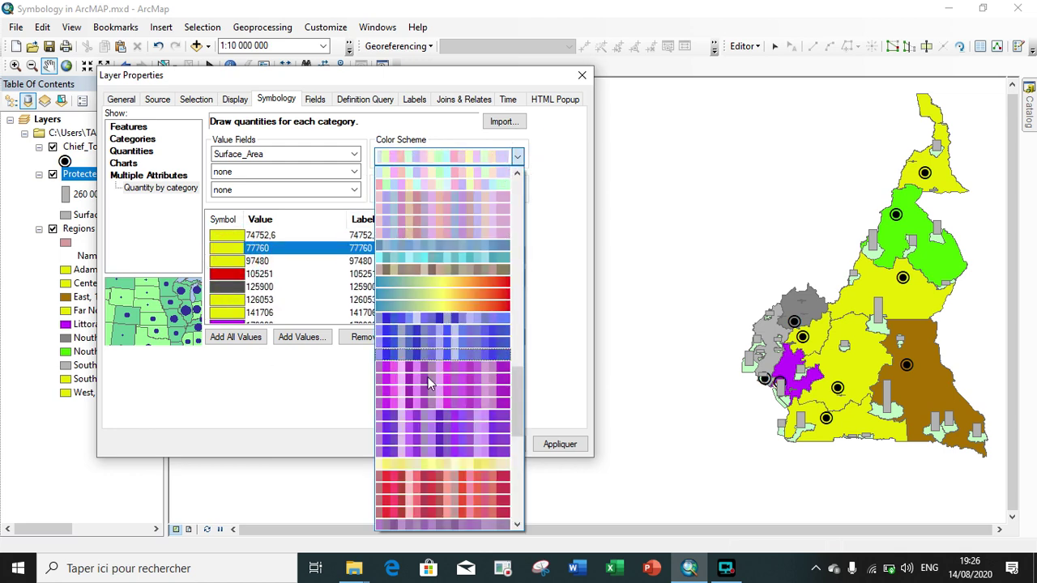
click(428, 439)
click(228, 261)
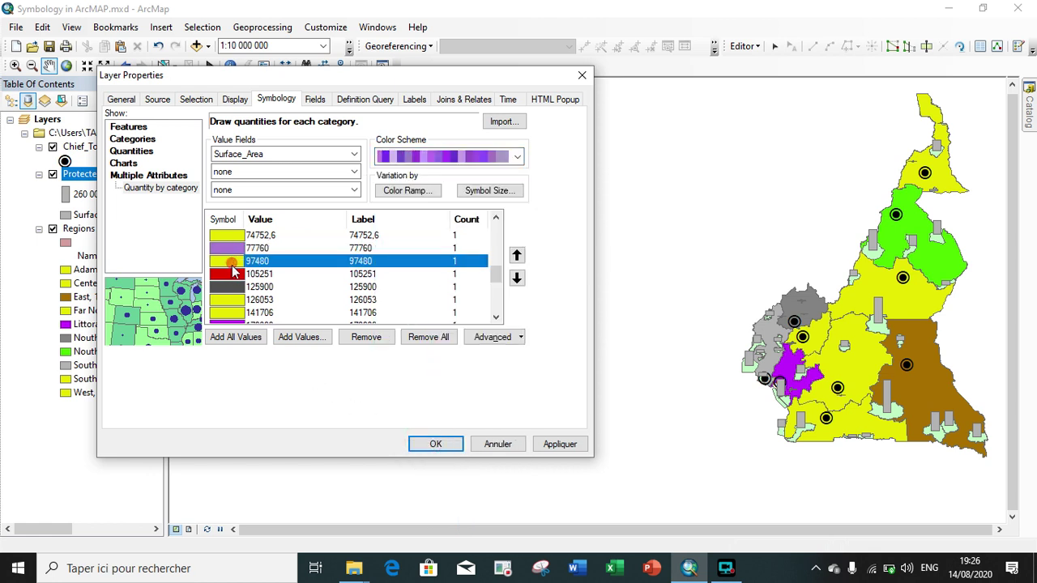
click(235, 299)
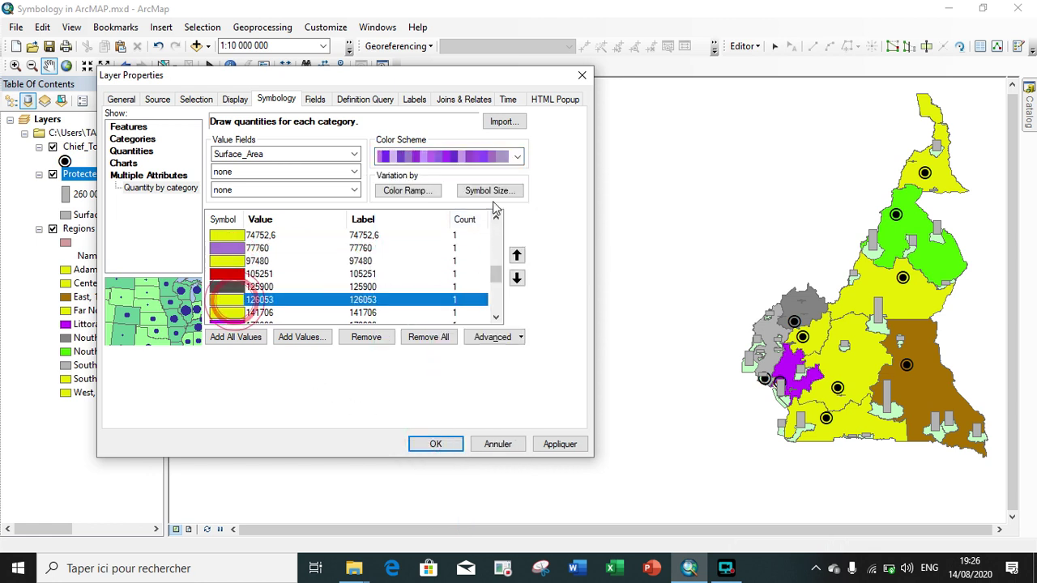
click(484, 155)
click(459, 173)
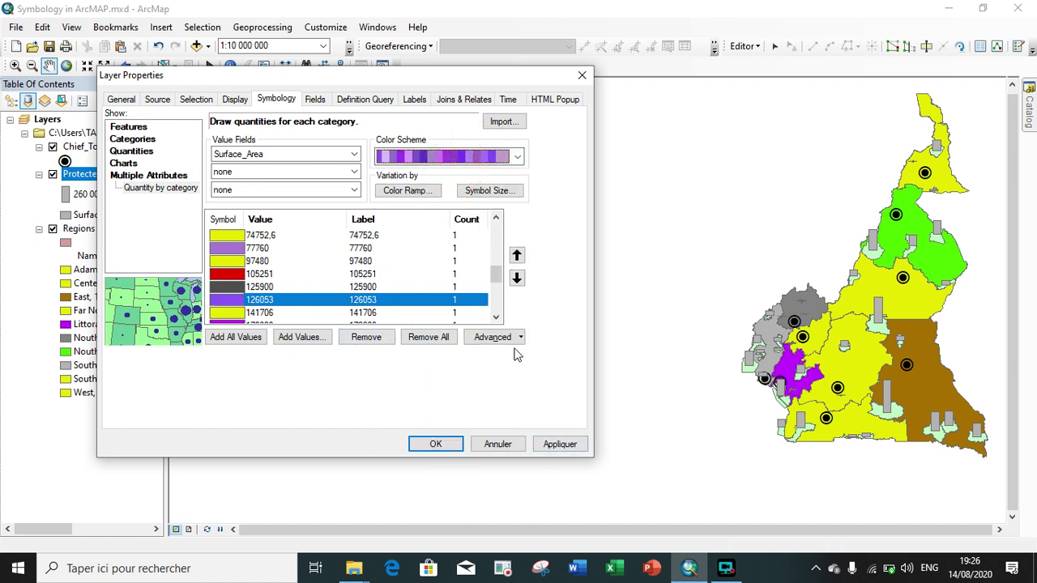
Set the symbol size variation to use Surface_Area as its value field.
click(472, 191)
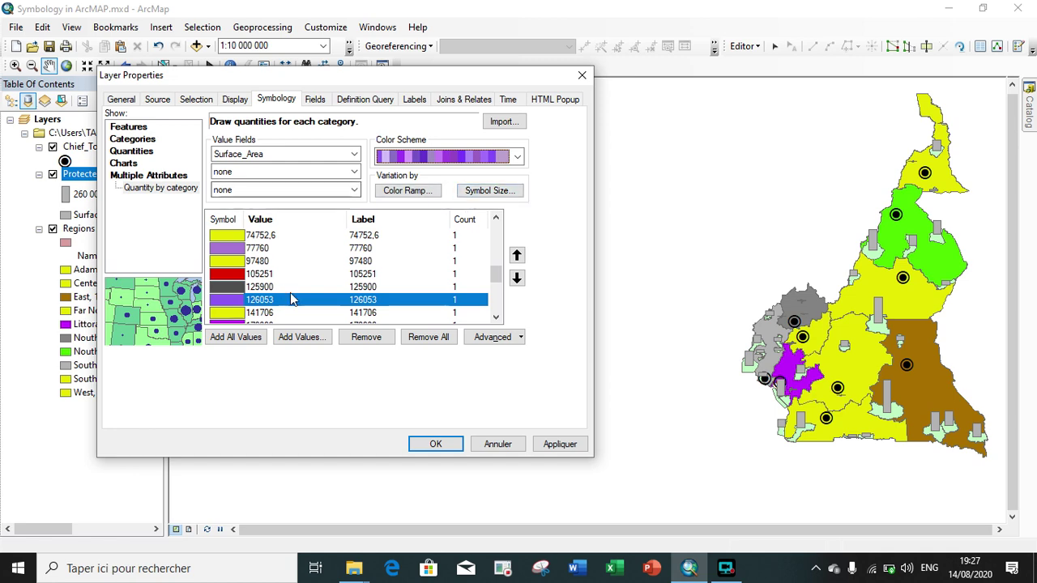
click(503, 193)
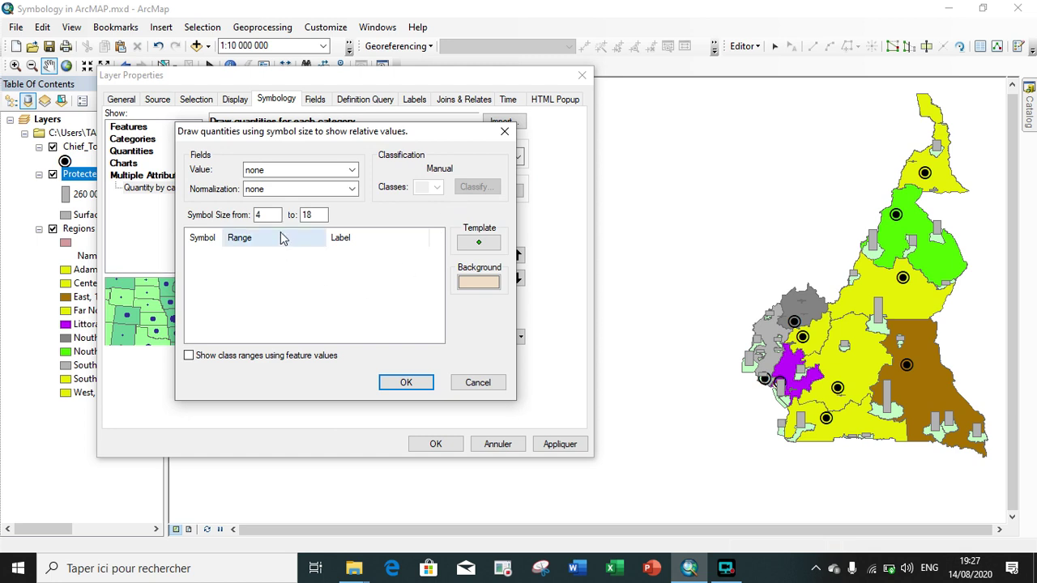
click(279, 171)
click(270, 200)
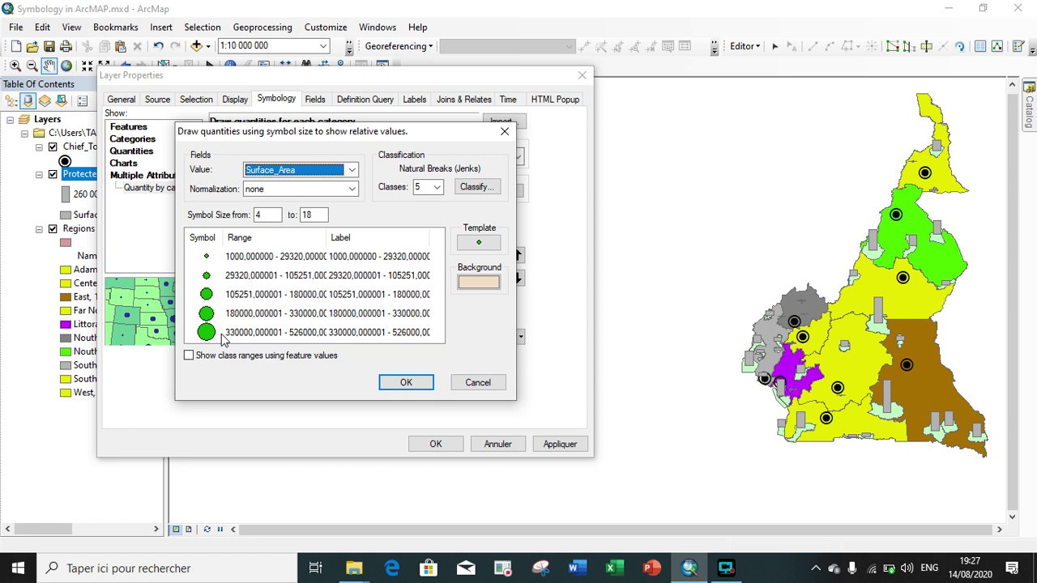
Try reversing the sorting of the symbol size ranges, and return them to ascending order.
right_click(261, 239)
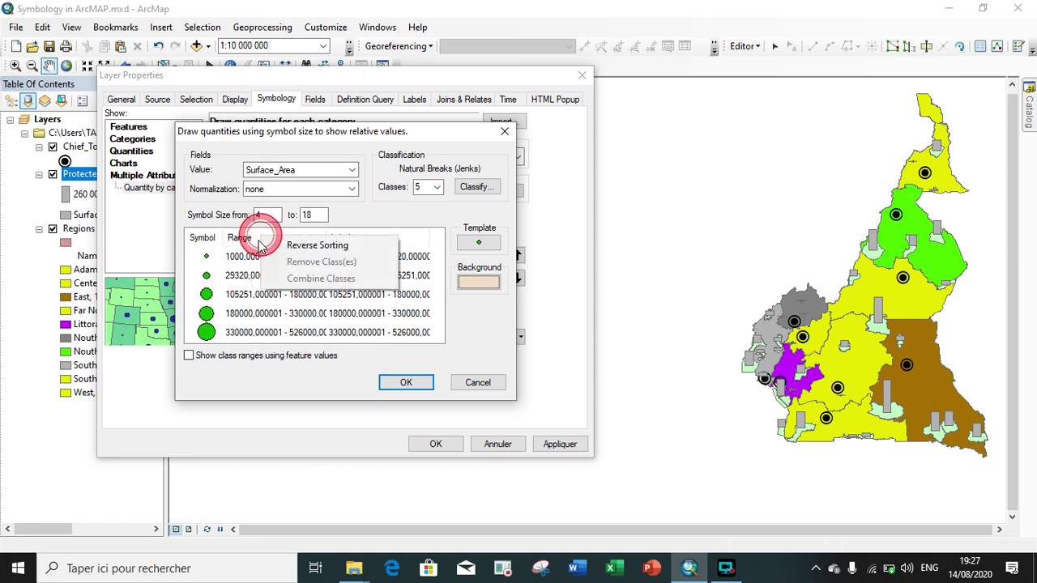
click(292, 245)
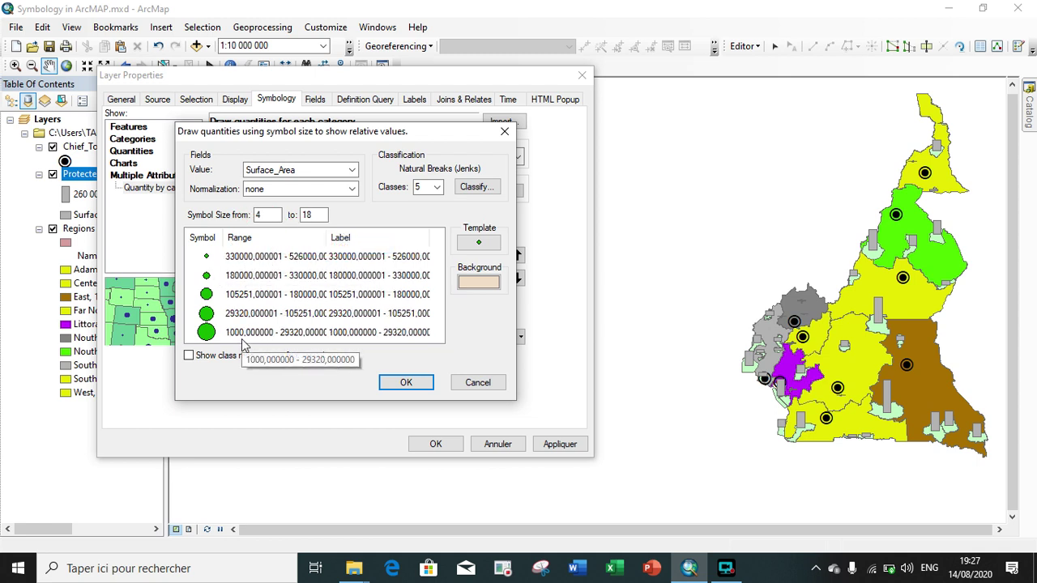
right_click(247, 241)
click(272, 246)
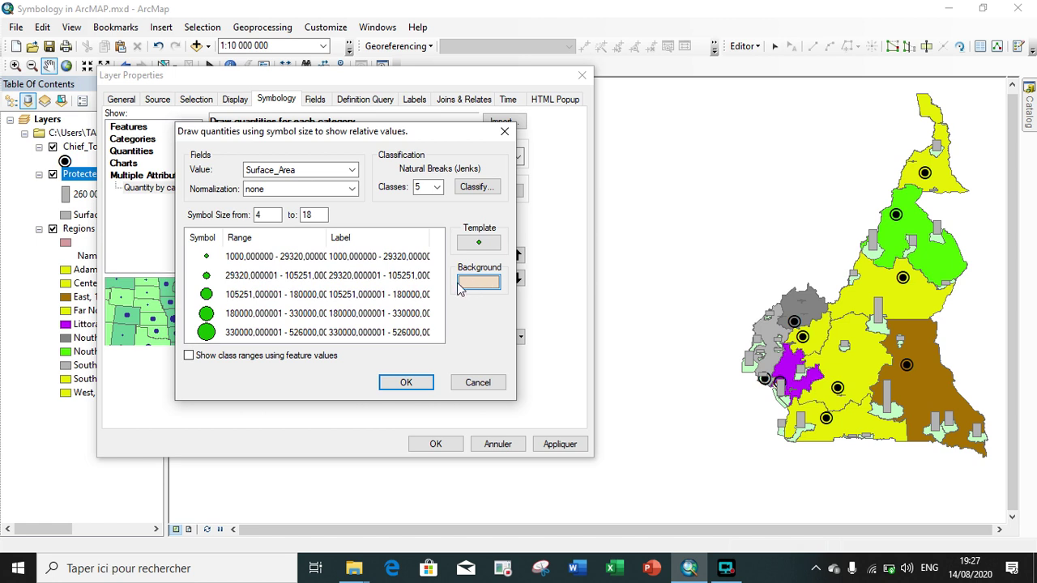
Confirm the symbol size variation, apply the quantity-by-category symbology, close the layer properties, and center Cameroon in the map view.
click(398, 387)
click(560, 444)
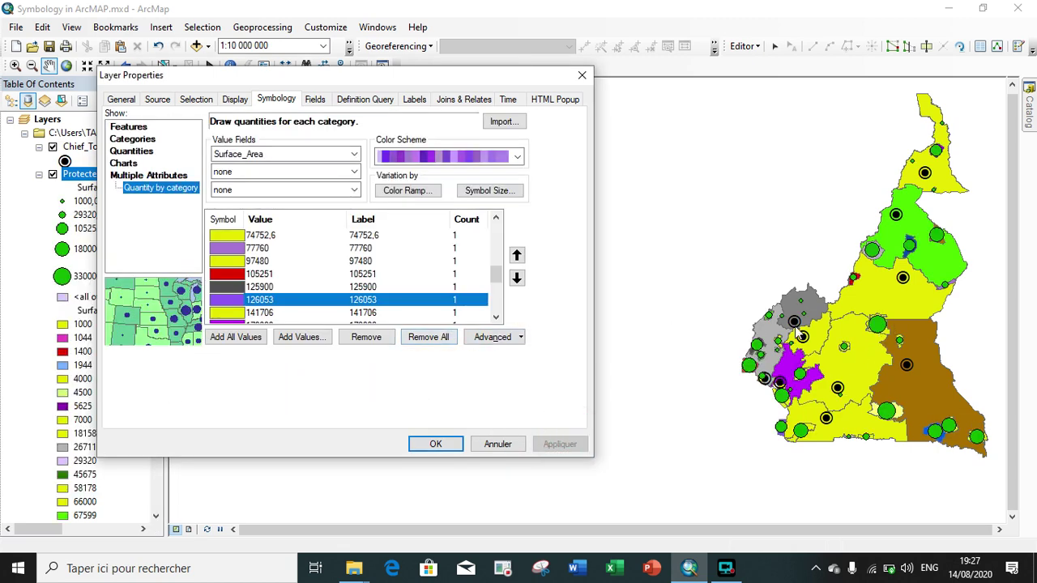
drag(288, 77, 478, 99)
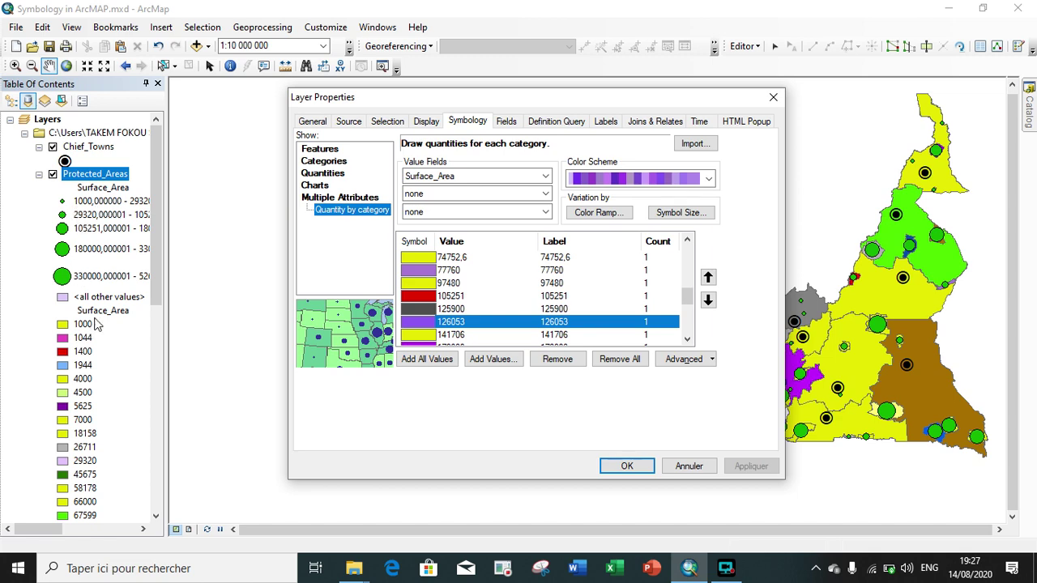
drag(493, 105, 361, 105)
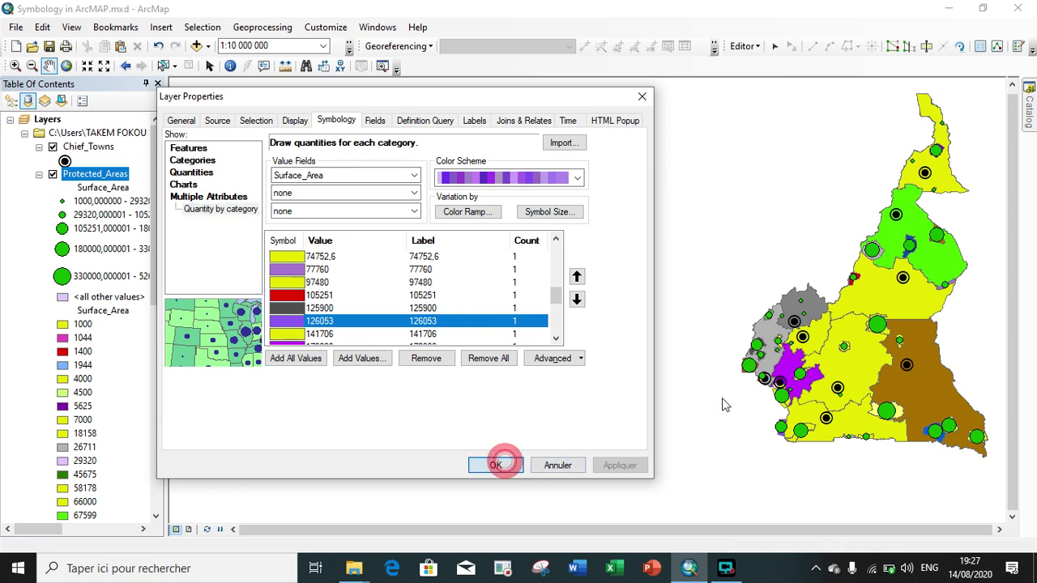
click(493, 465)
drag(821, 352, 462, 361)
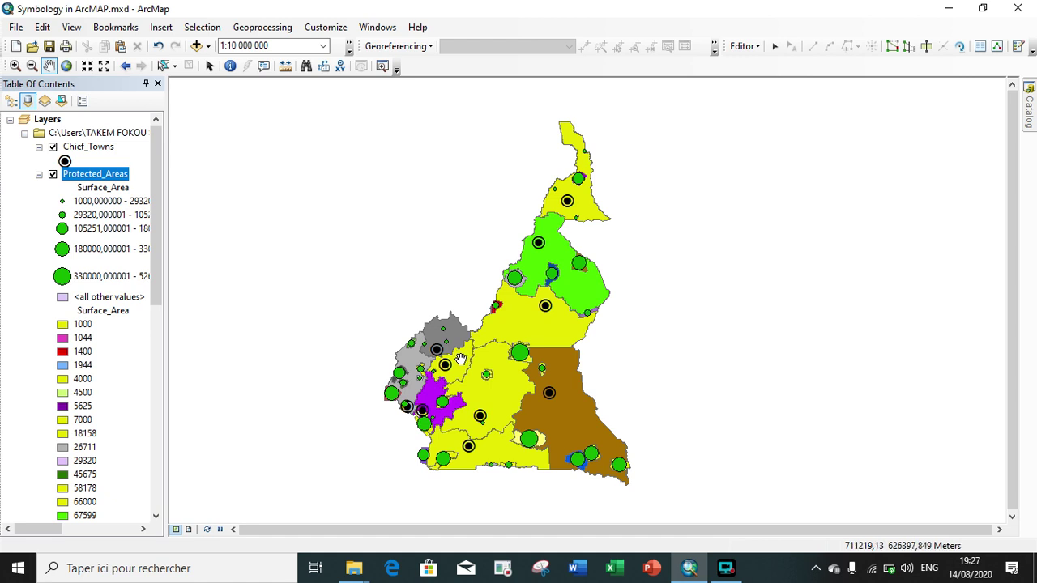